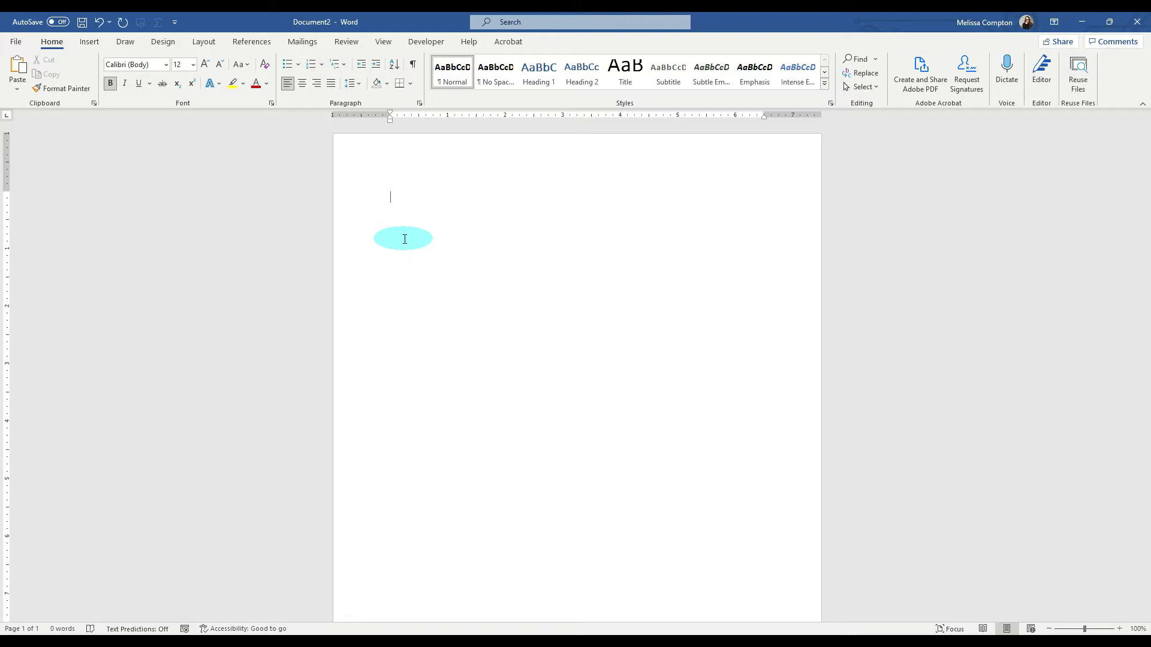
Set the page orientation to Landscape using the Layout tab's Orientation menu.
{"action": "left_click", "coordinate": [203, 42]}
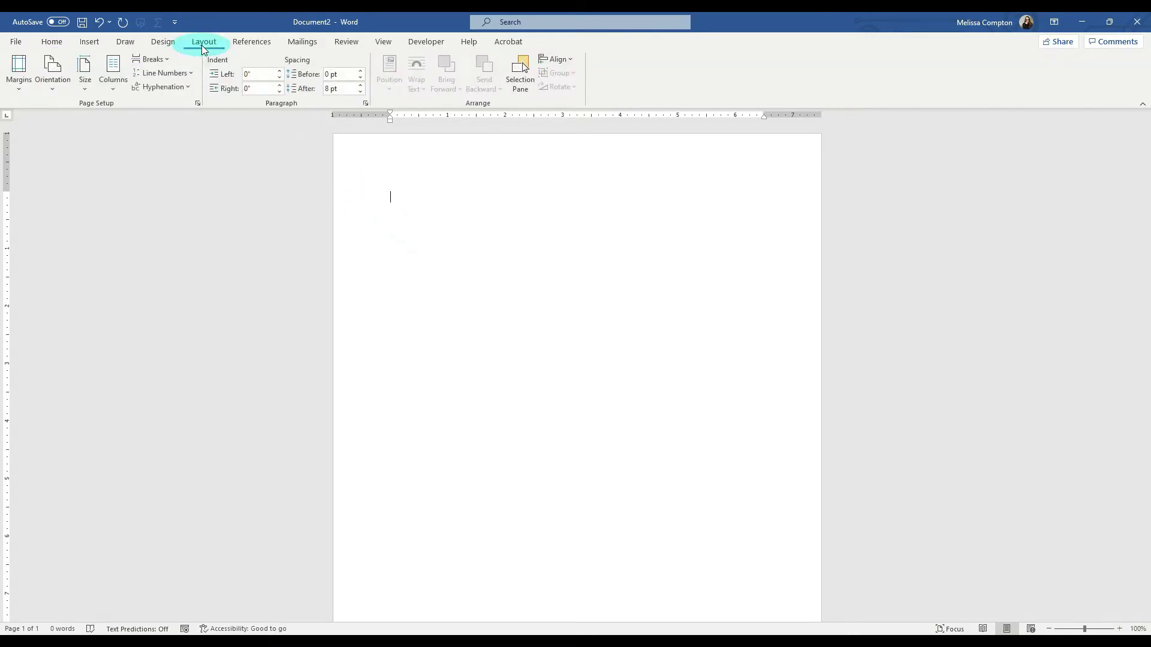
{"action": "left_click", "coordinate": [63, 85]}
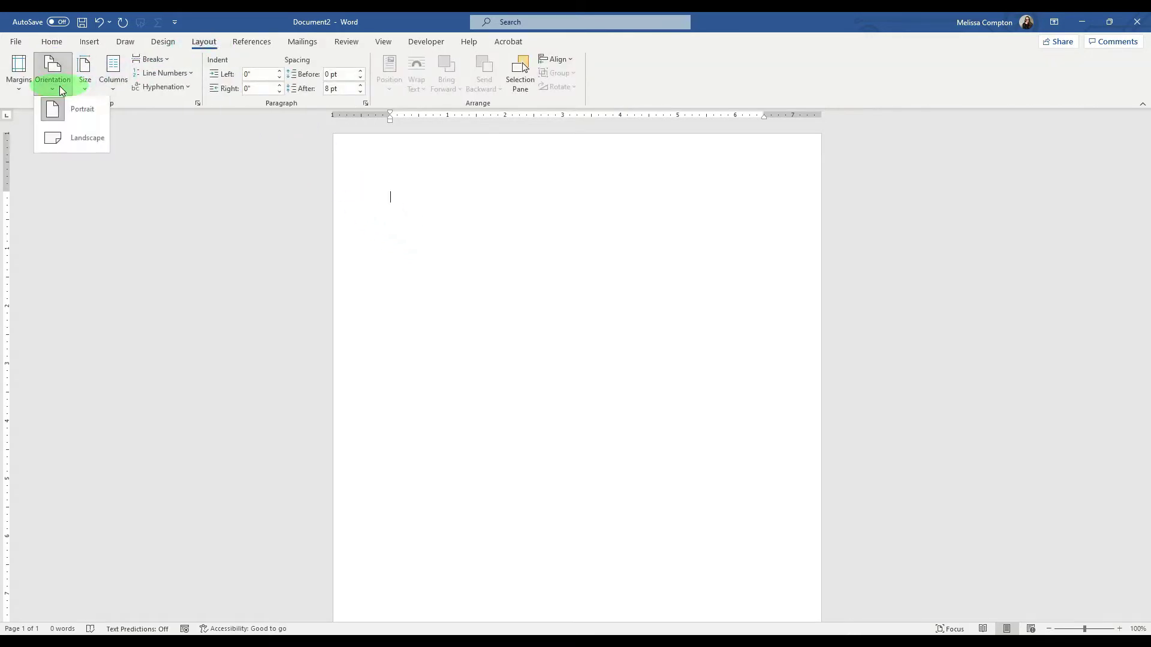
{"action": "left_click", "coordinate": [81, 142]}
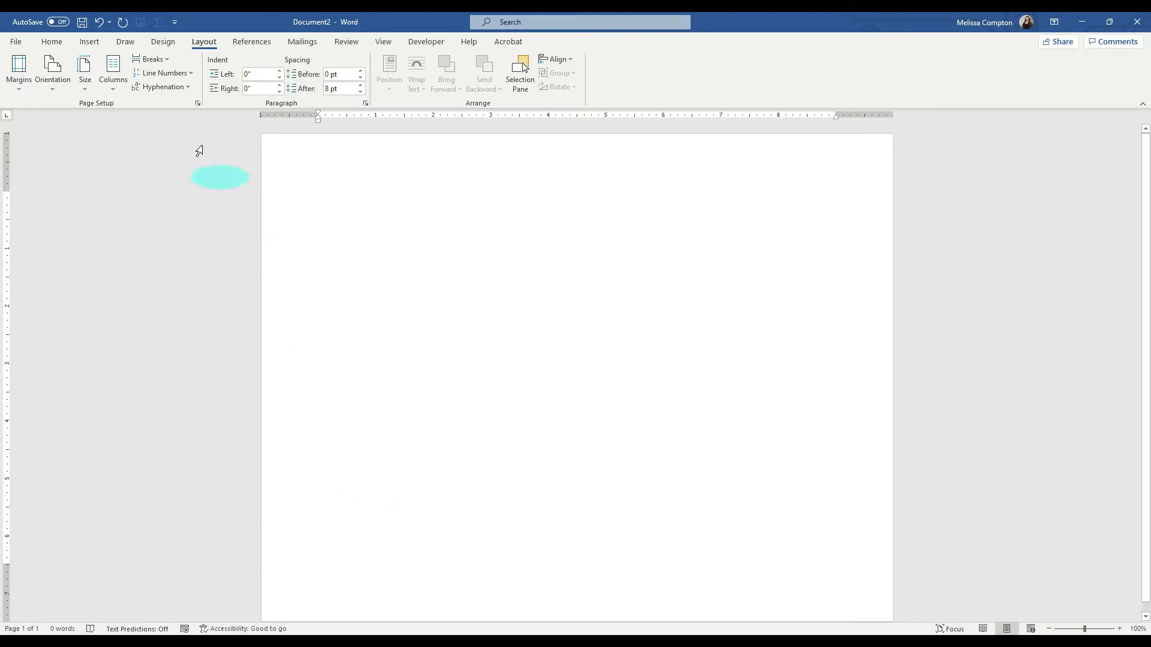
Open the SmartArt gallery and browse the List, Process and Cycle categories to Hierarchy.
{"action": "left_click", "coordinate": [89, 42]}
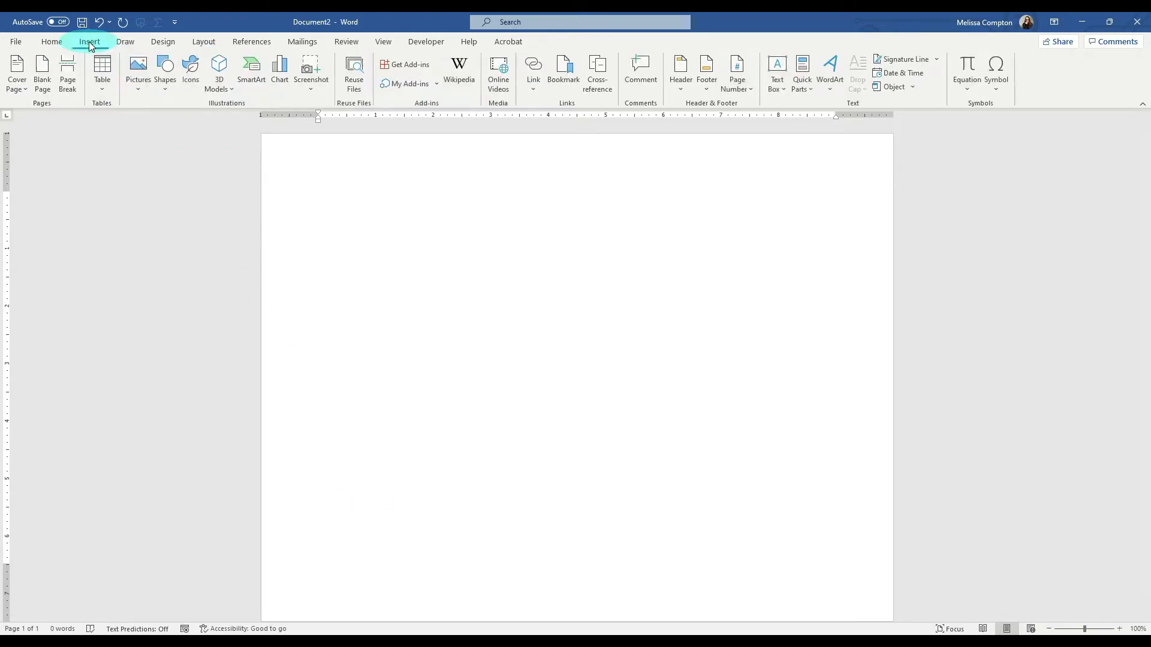
{"action": "left_click", "coordinate": [252, 73]}
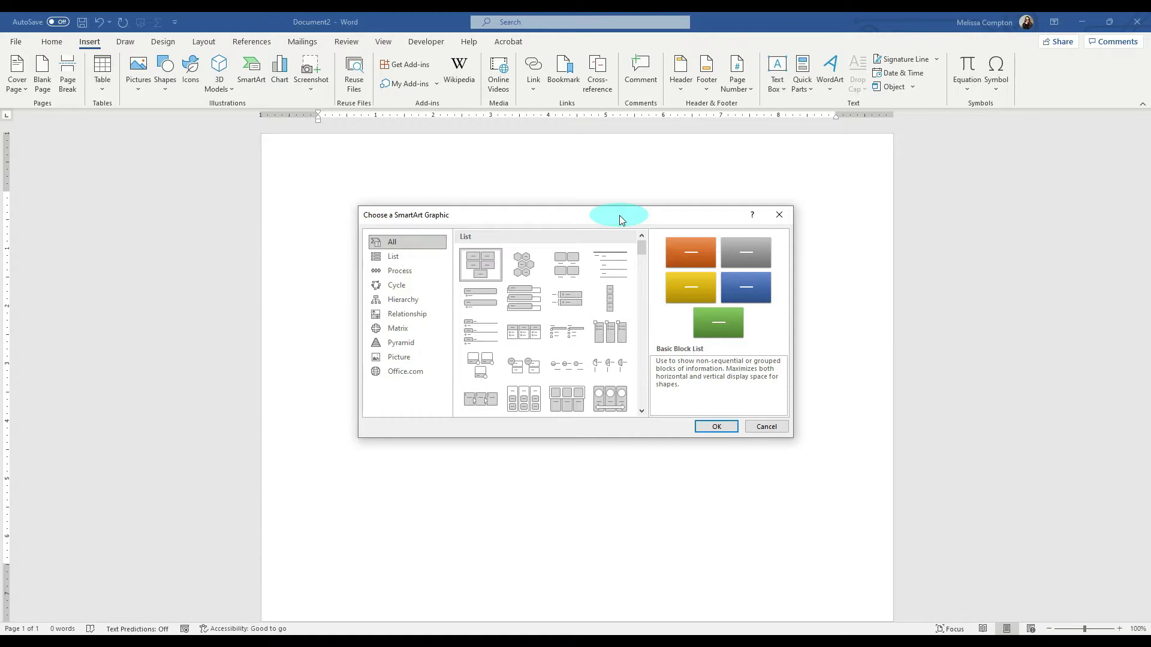
{"action": "left_click", "coordinate": [404, 257]}
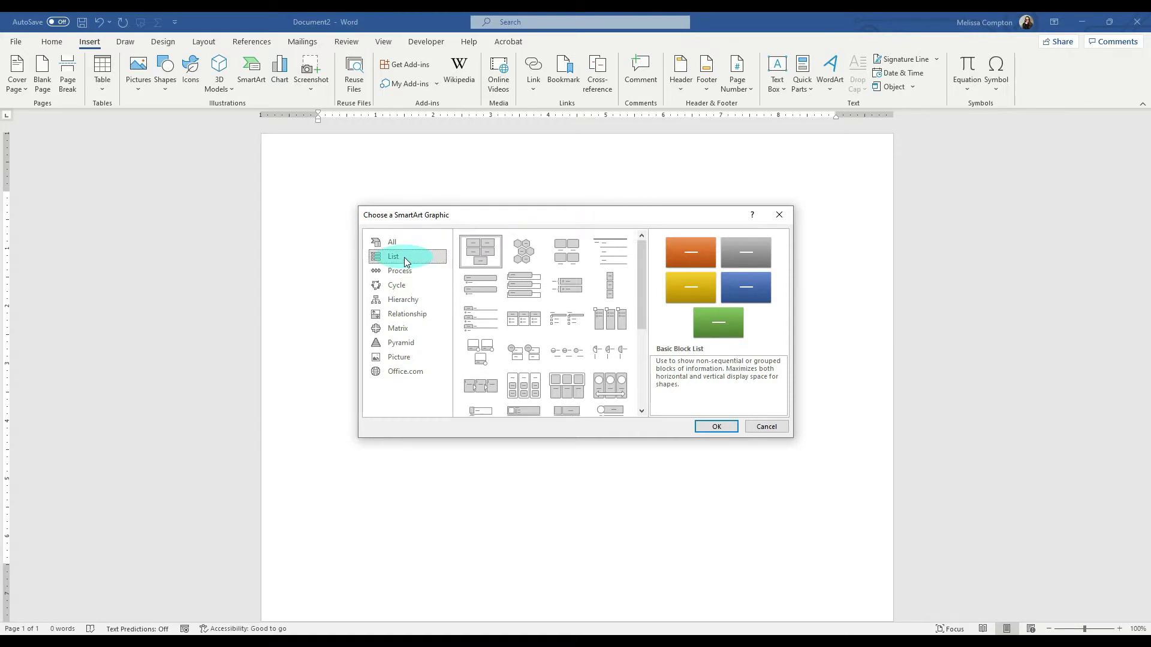
{"action": "left_click", "coordinate": [407, 274]}
{"action": "left_click", "coordinate": [395, 287]}
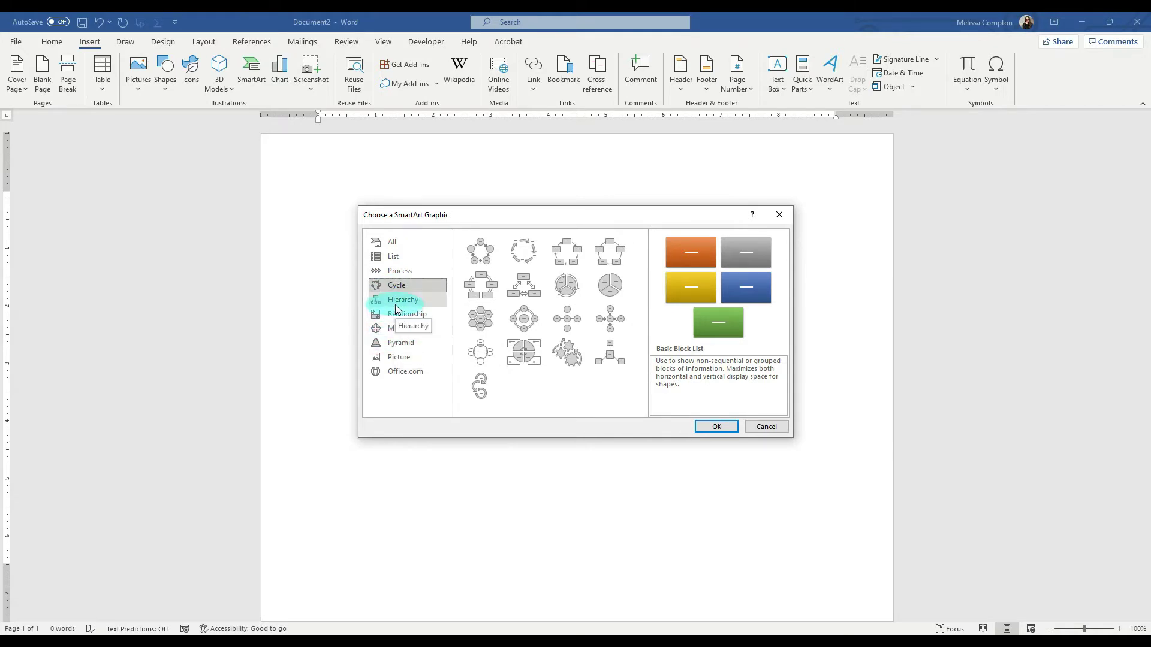
{"action": "left_click", "coordinate": [396, 302]}
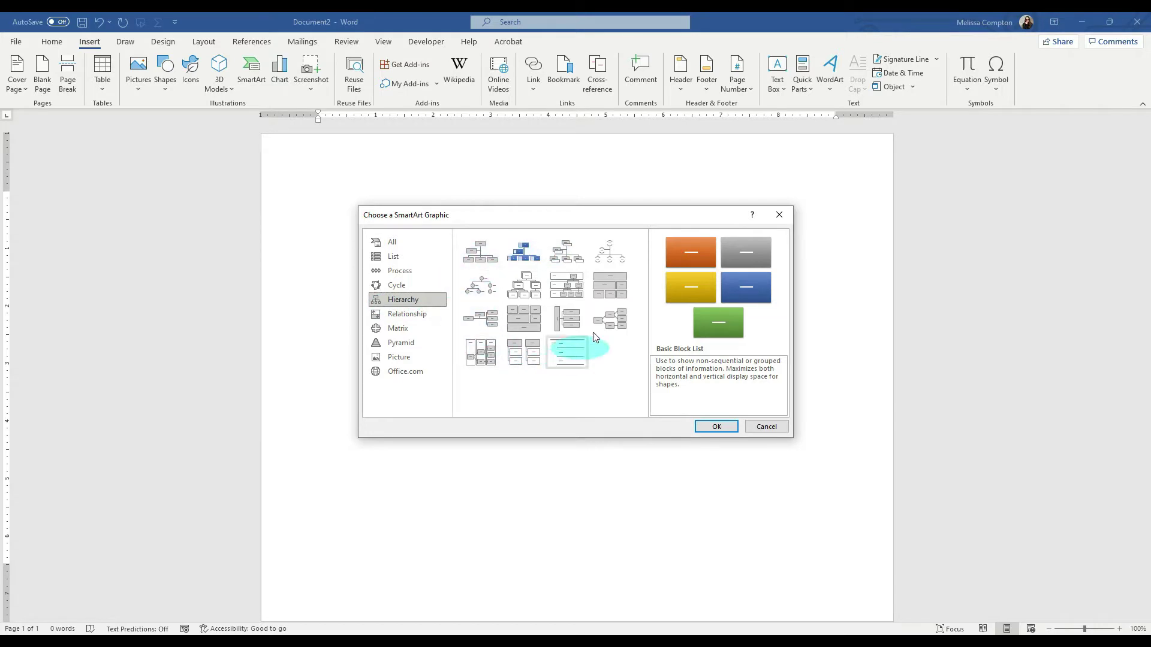
Compare the Hierarchy org chart layouts, then insert the plain Organization Chart.
{"action": "left_click", "coordinate": [479, 260]}
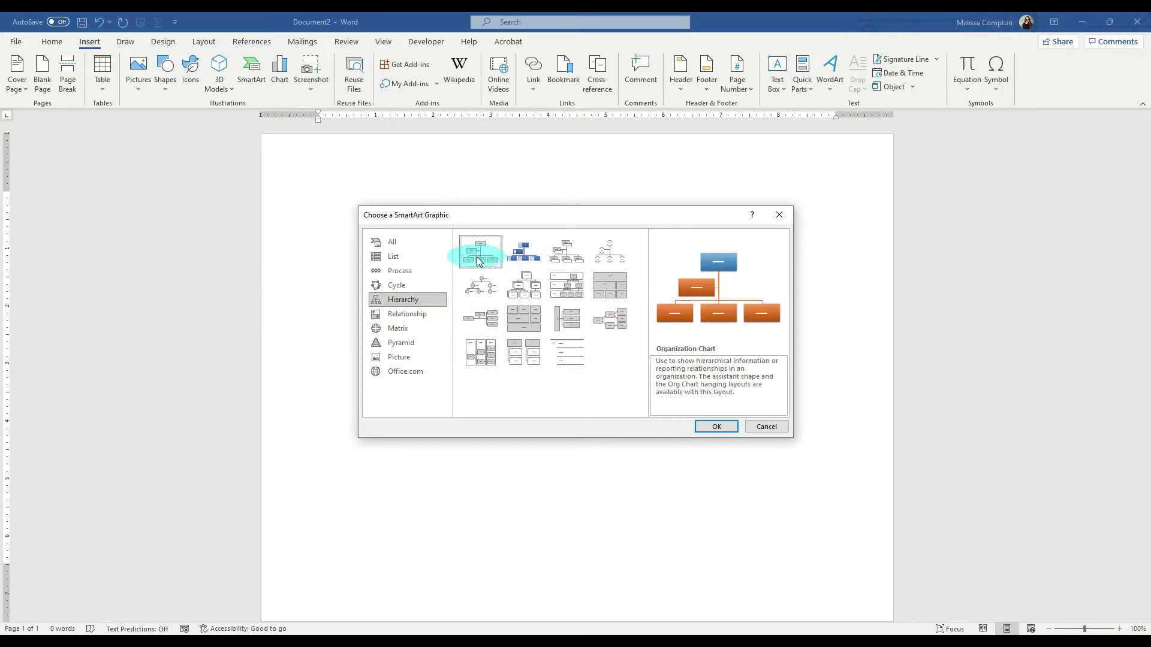
{"action": "left_click", "coordinate": [524, 259]}
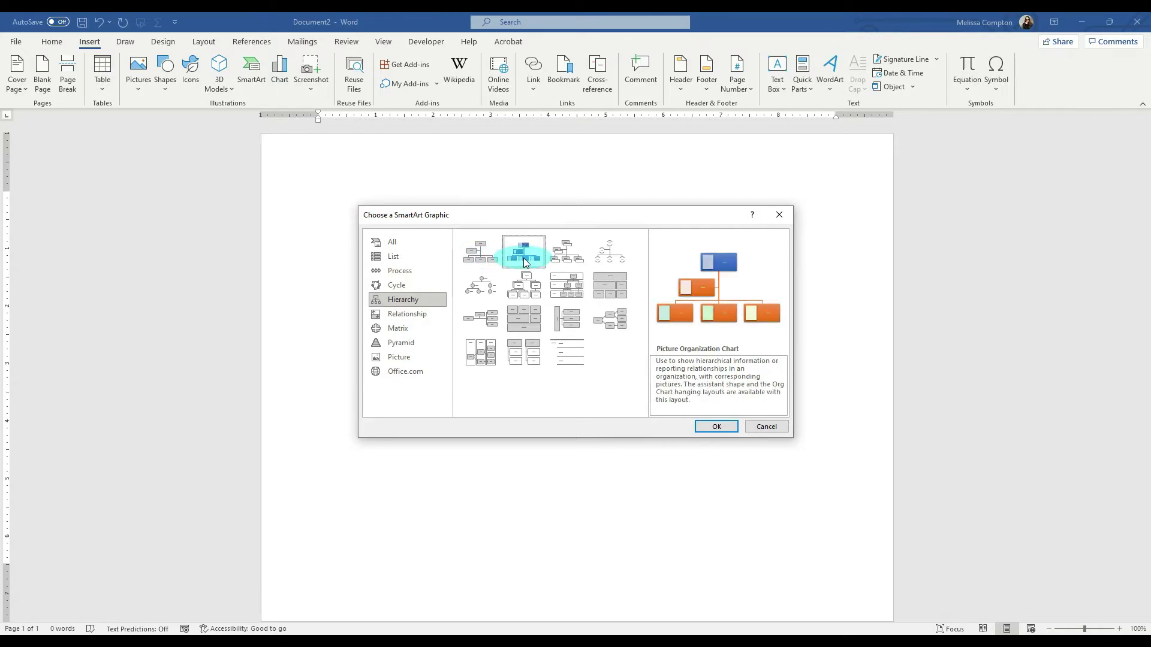
{"action": "left_click", "coordinate": [565, 259]}
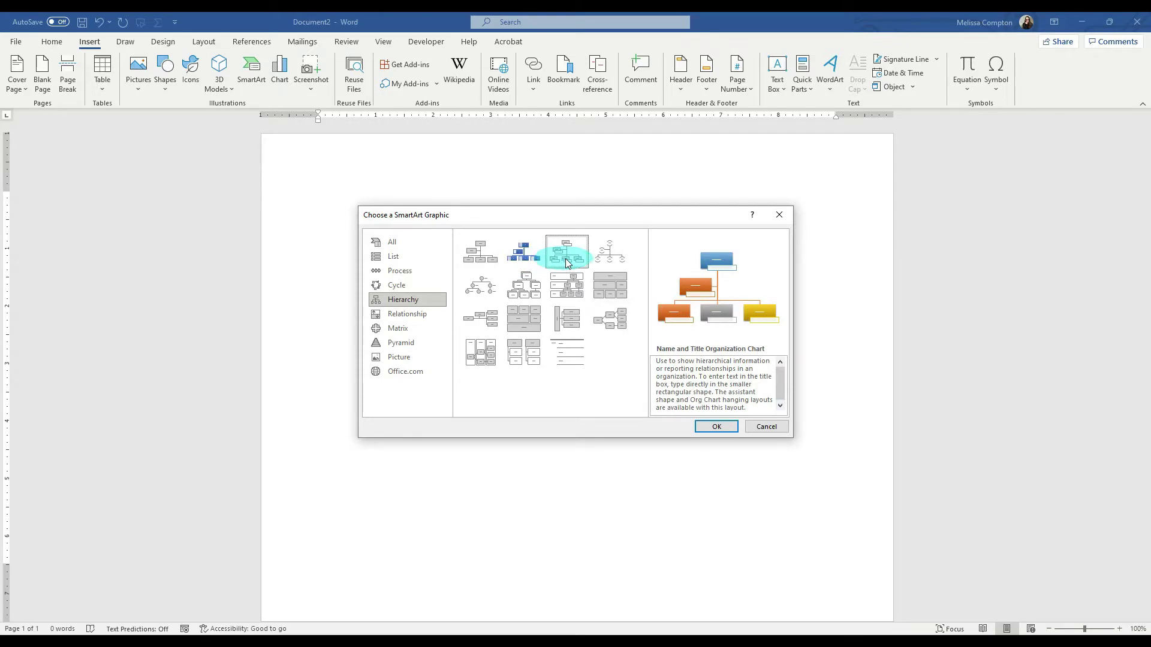
{"action": "left_click", "coordinate": [619, 259]}
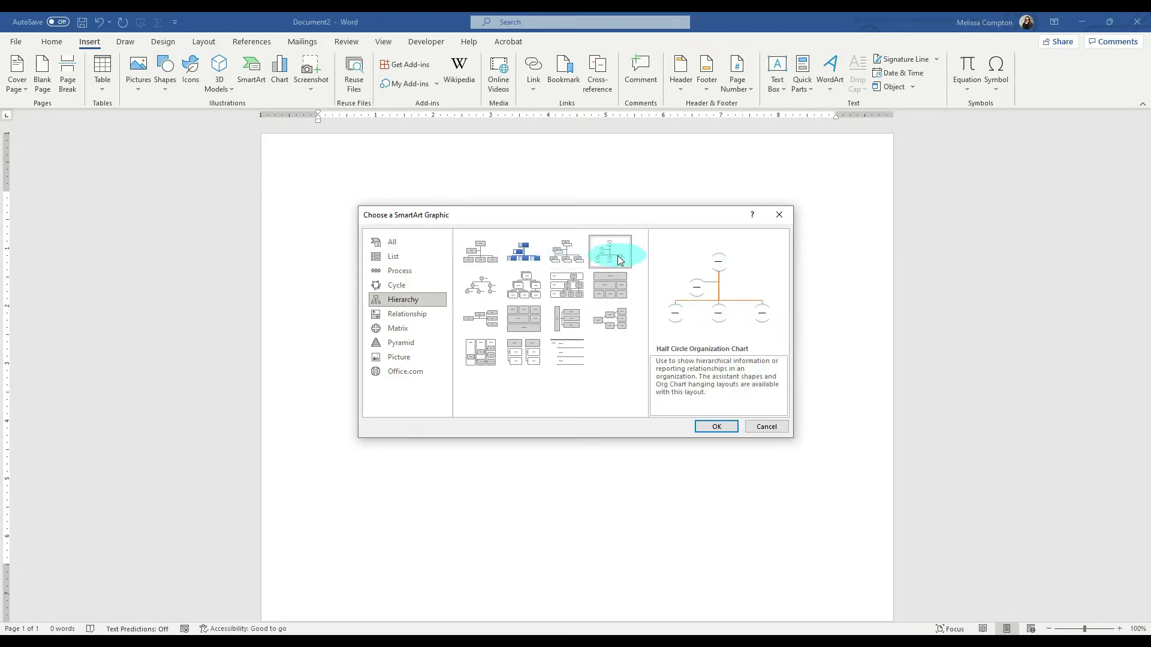
{"action": "left_click", "coordinate": [478, 260]}
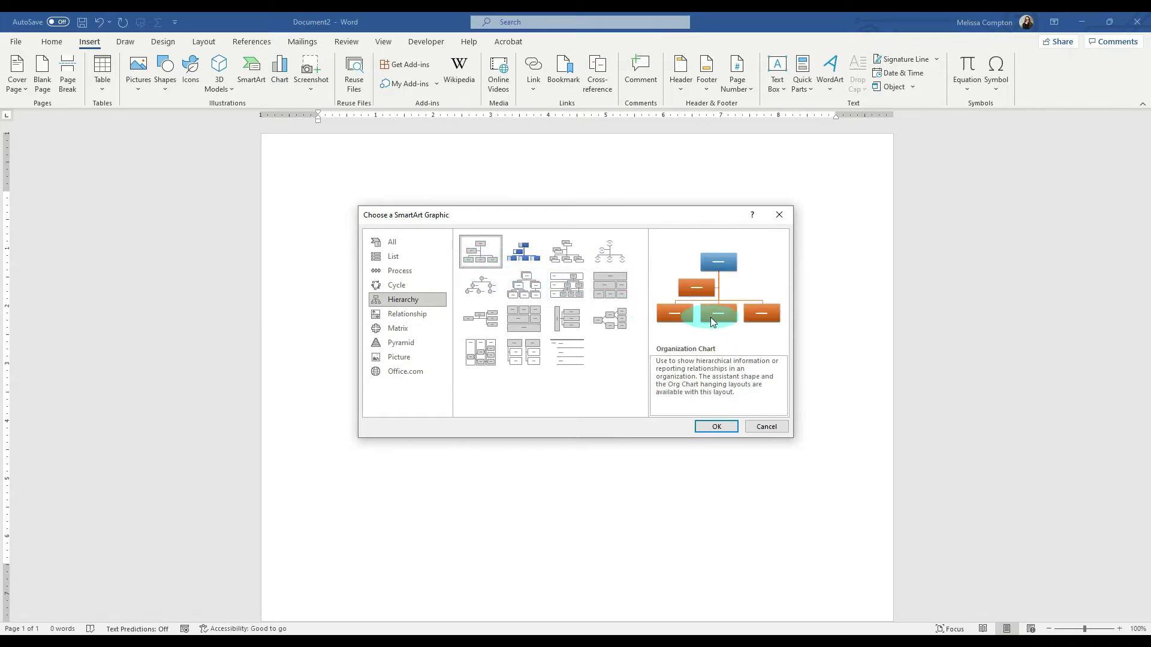
{"action": "left_click", "coordinate": [717, 427]}
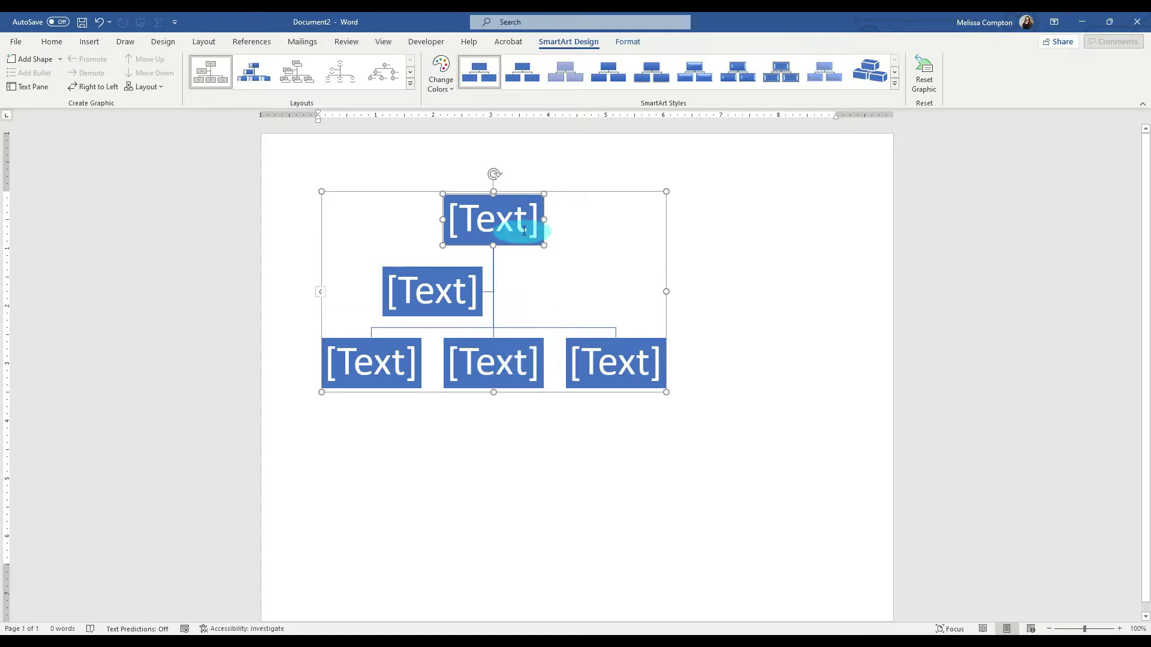
Display the SmartArt Text Pane listing the chart's five empty [Text] entries.
{"action": "left_click", "coordinate": [499, 221]}
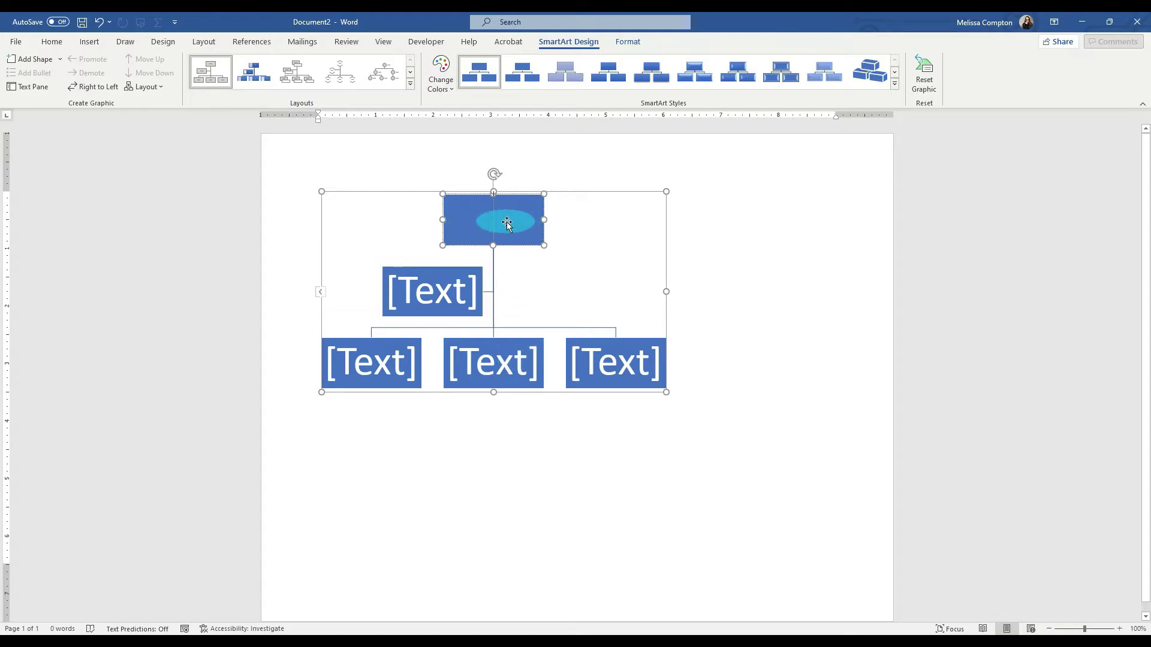
{"action": "left_click", "coordinate": [532, 300]}
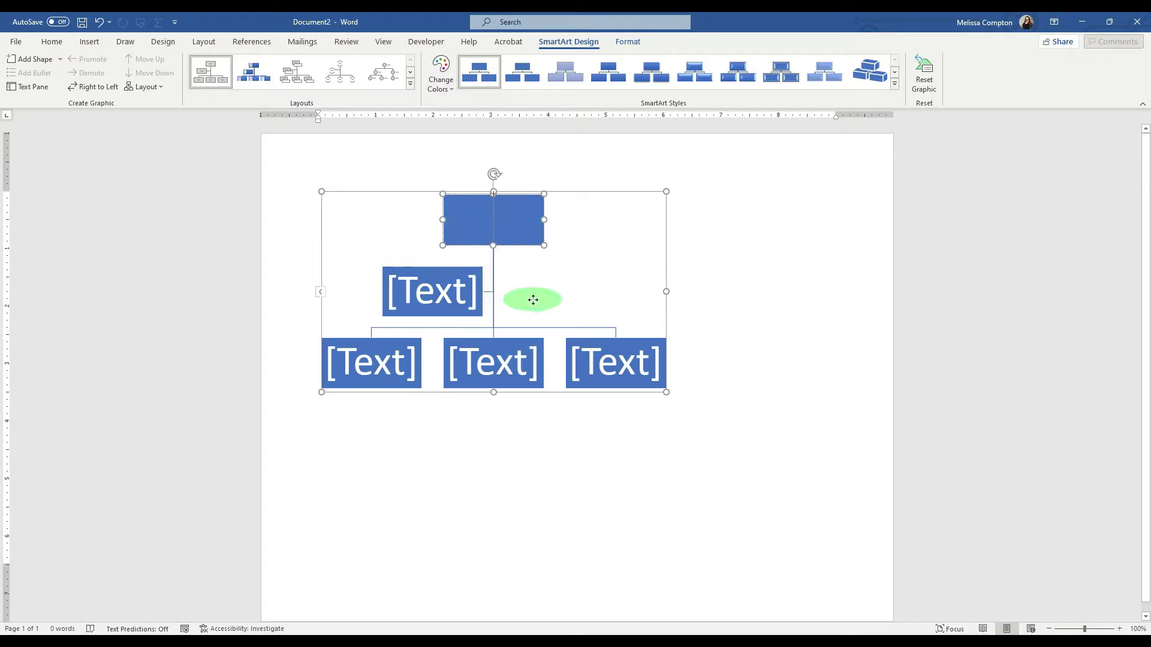
{"action": "left_click", "coordinate": [322, 293]}
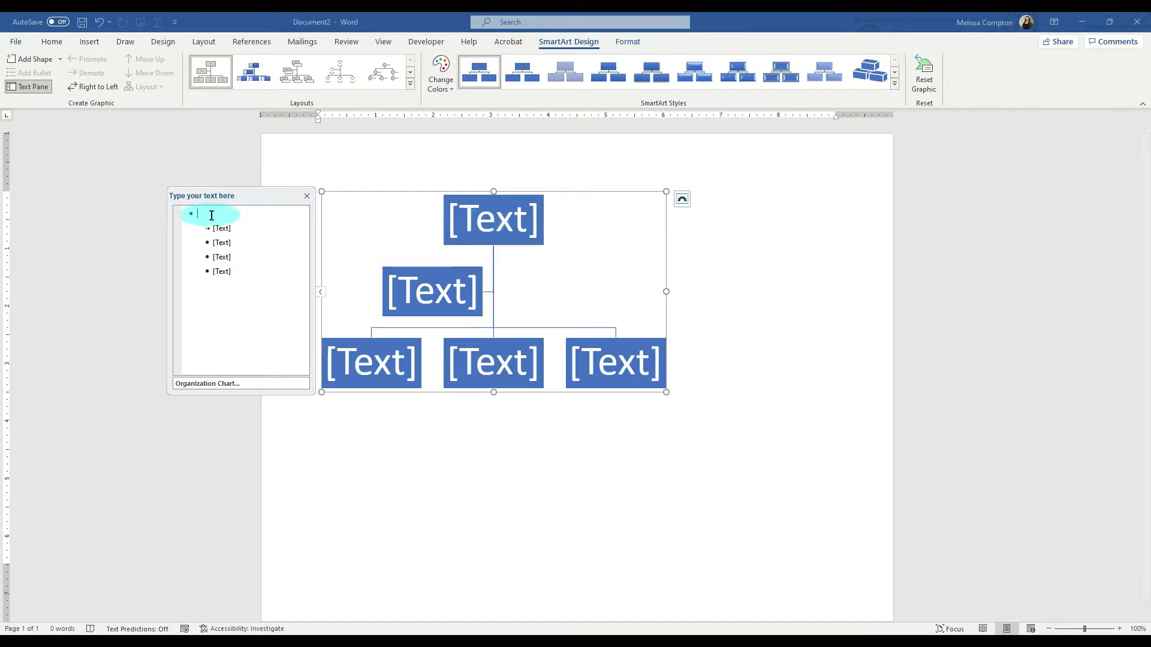
Enter CEO, Executive Assistant and CFO in the first three Text Pane entries.
{"action": "left_click", "coordinate": [187, 210]}
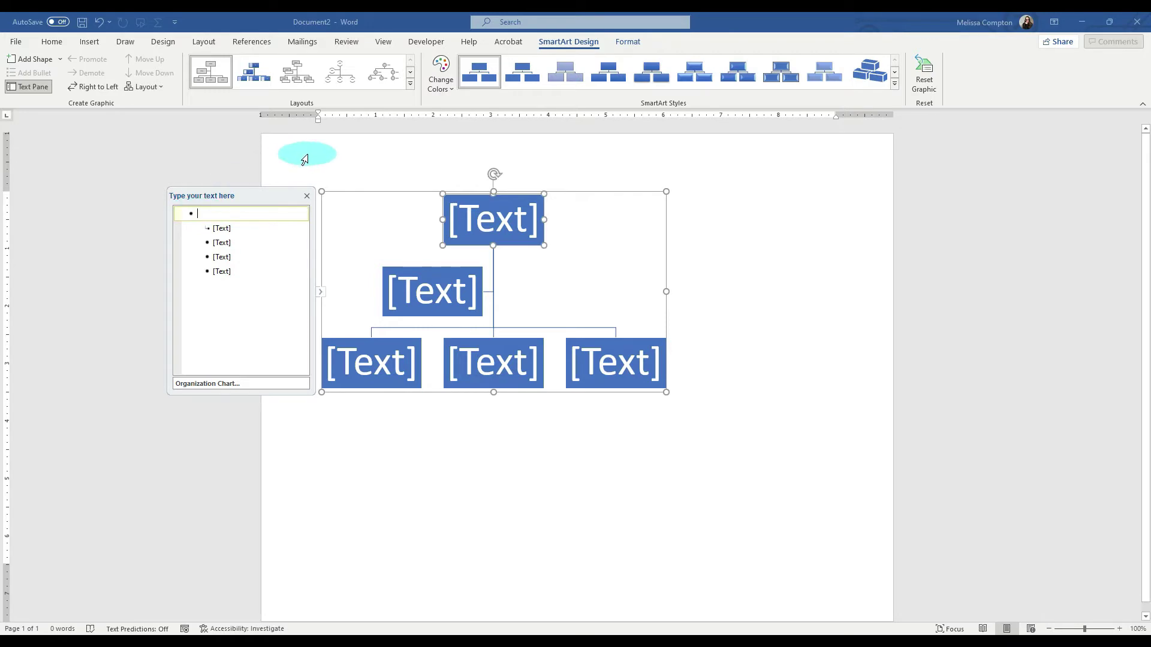
{"action": "type", "text": "CEO"}
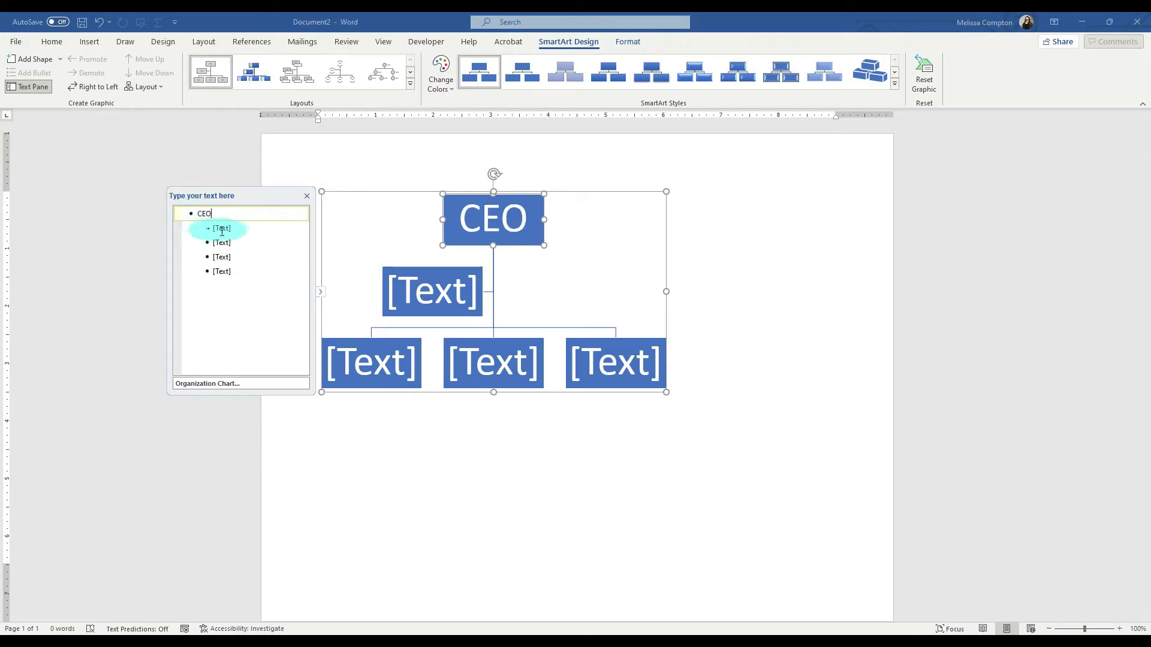
{"action": "left_click", "coordinate": [222, 230]}
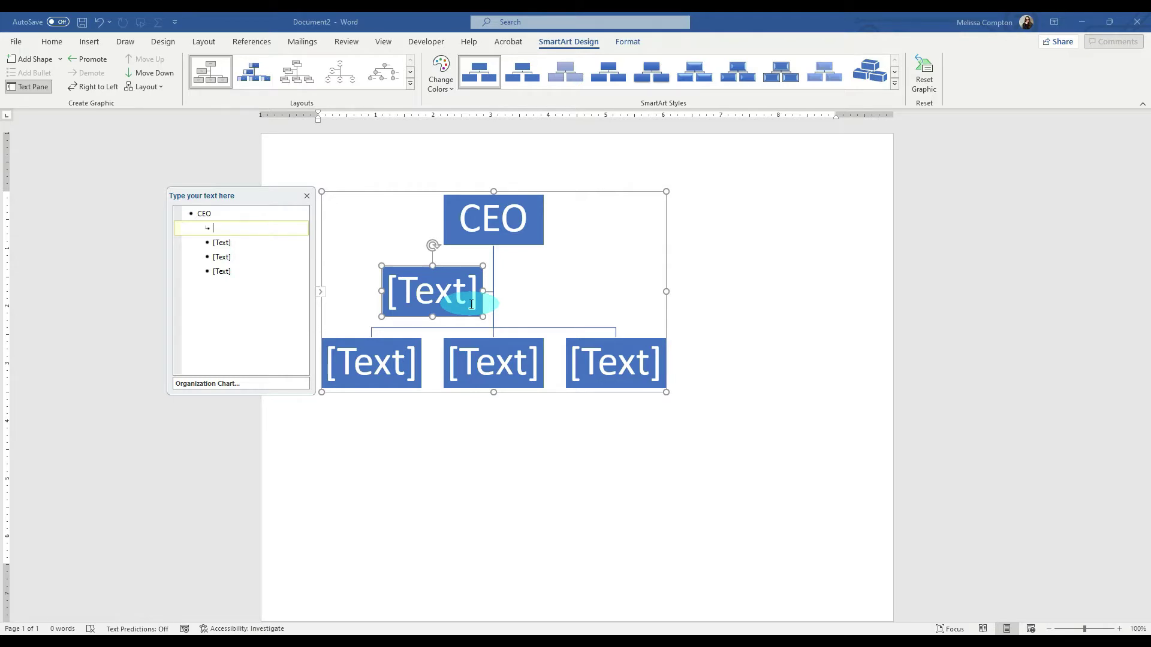
{"action": "type", "text": "Exec"}
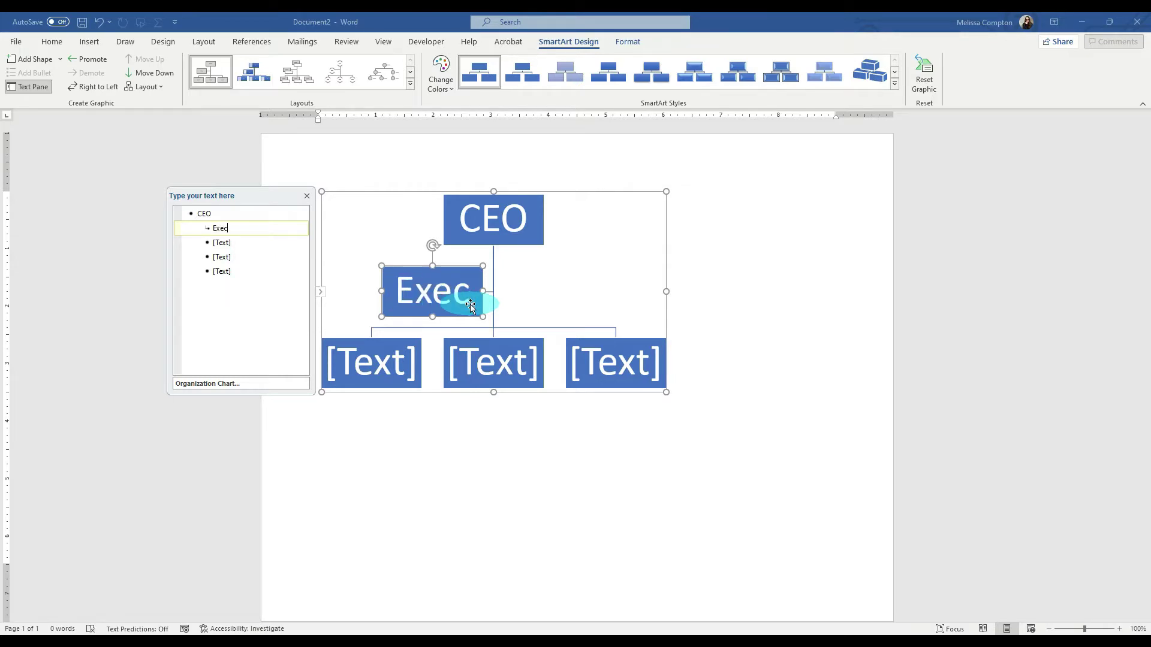
{"action": "type", "text": "utive"}
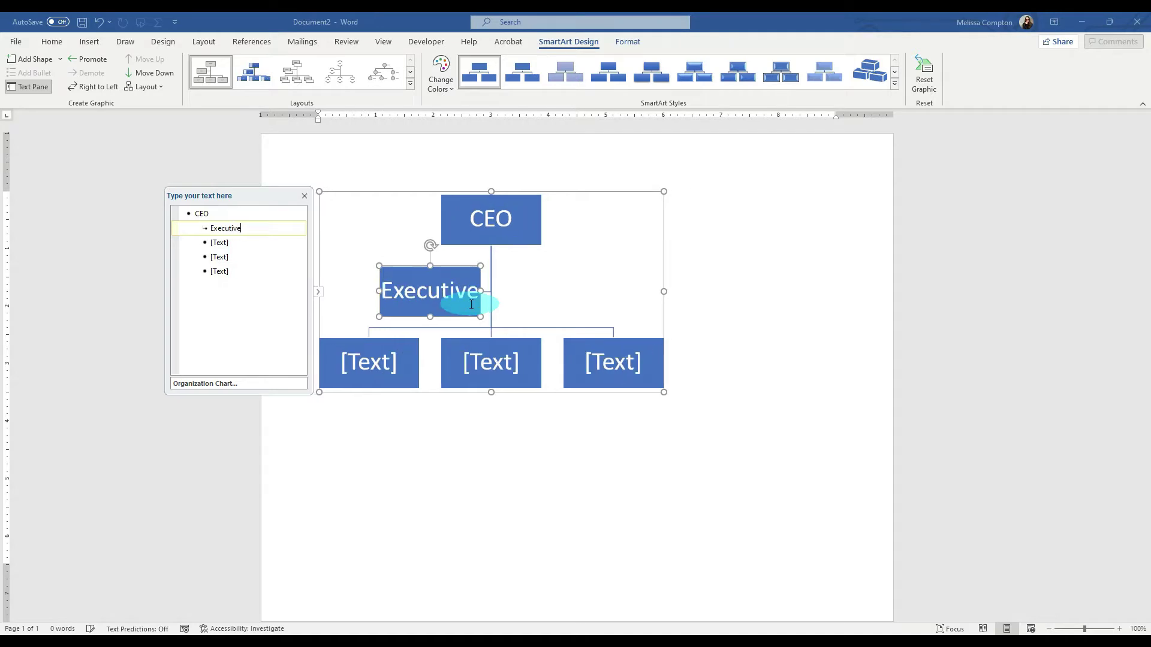
{"action": "type", "text": " Assistant"}
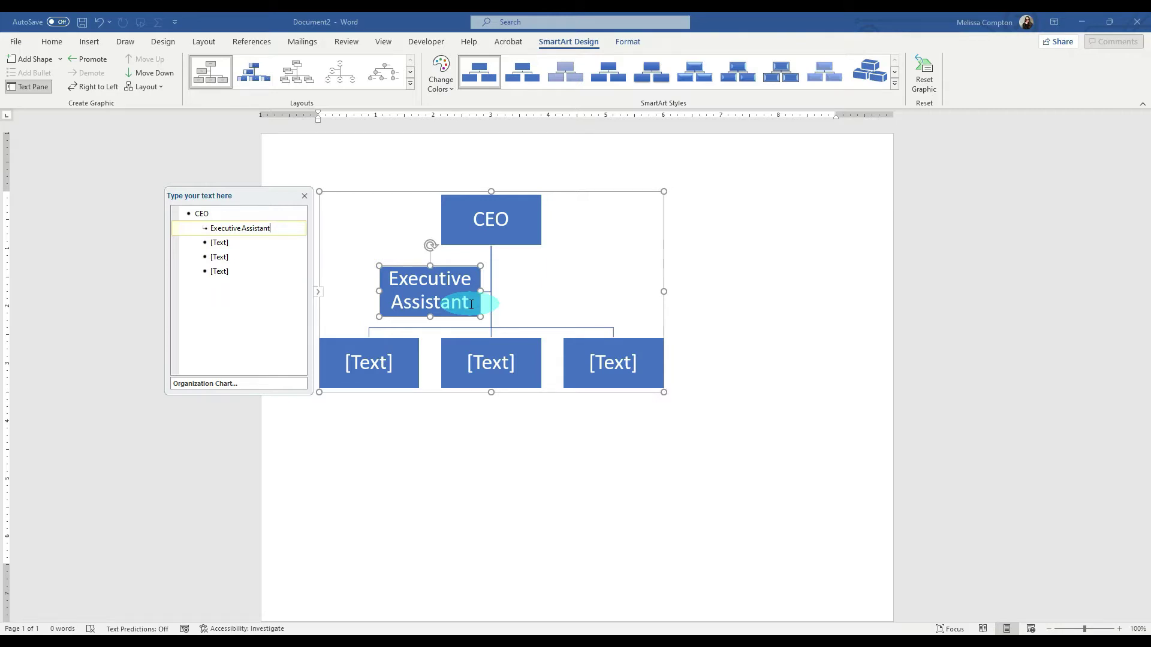
{"action": "left_click", "coordinate": [222, 242]}
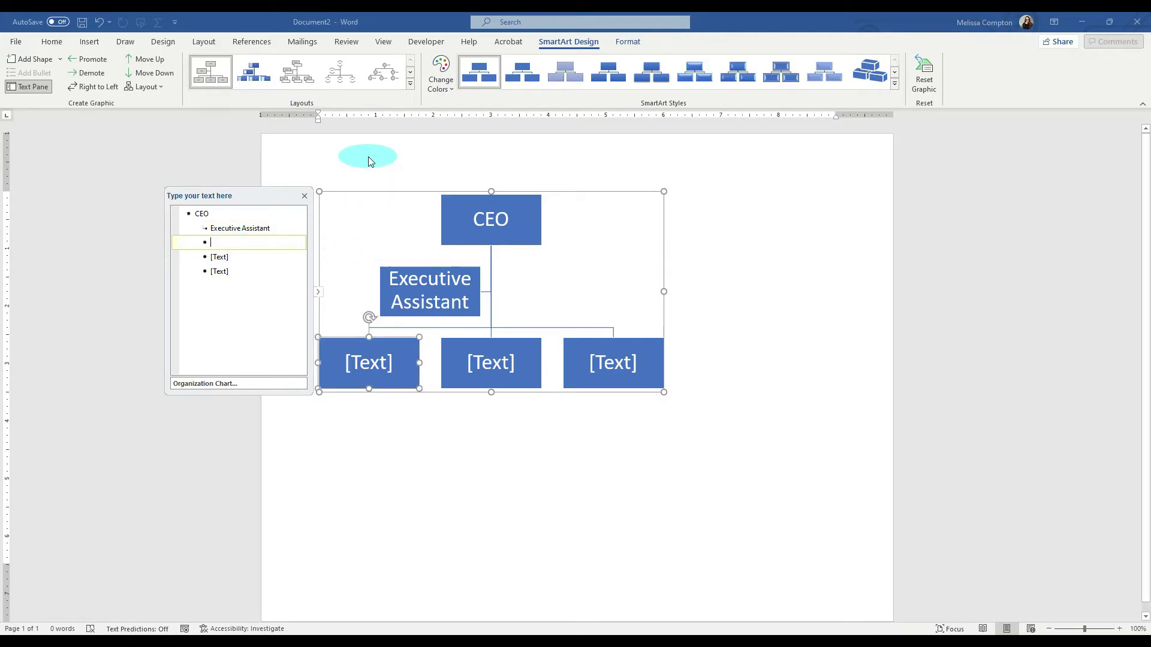
{"action": "type", "text": "CFO"}
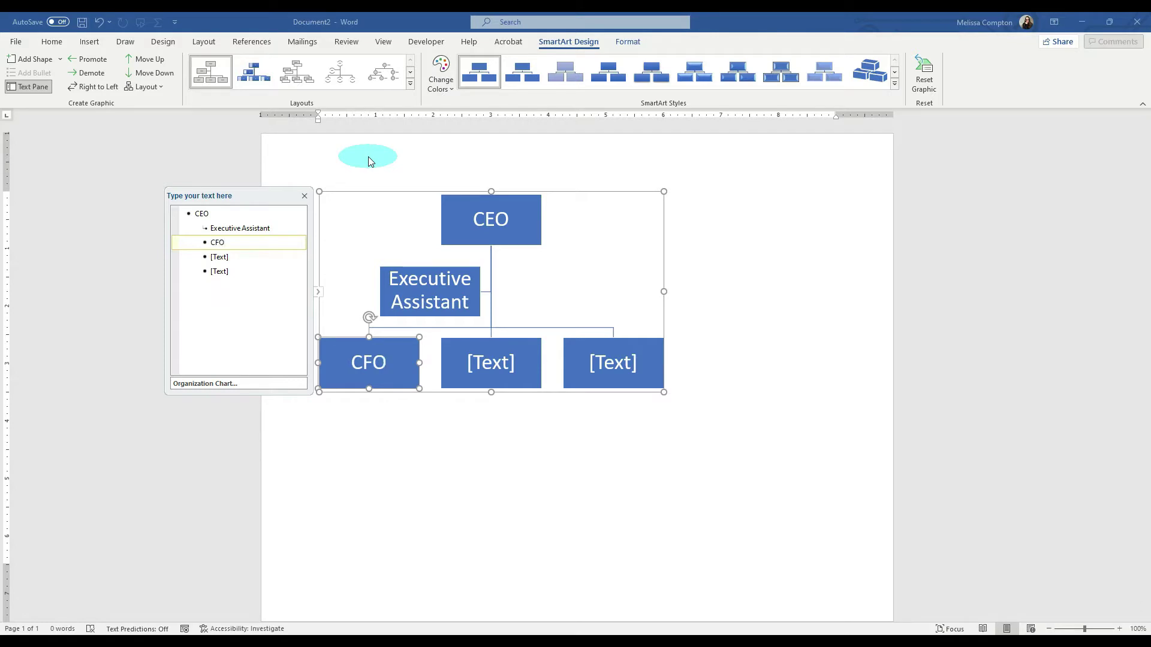
Add Controller under CFO, then Accounts Payable nested under Controller.
{"action": "left_click", "coordinate": [220, 257]}
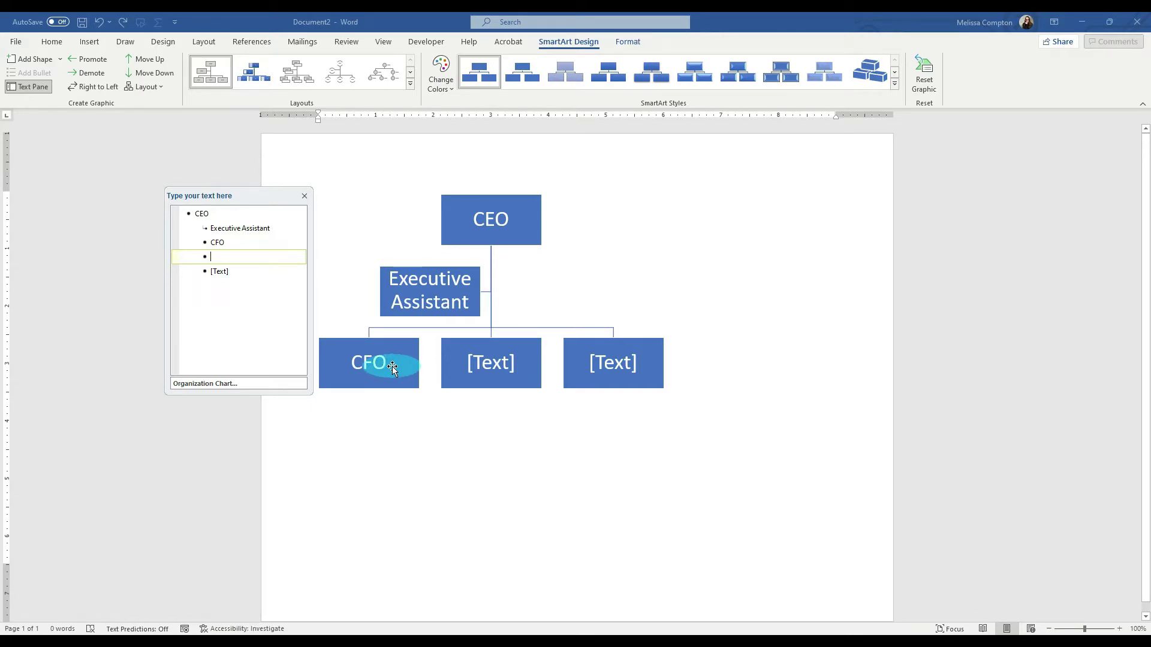
{"action": "type", "text": "Controller"}
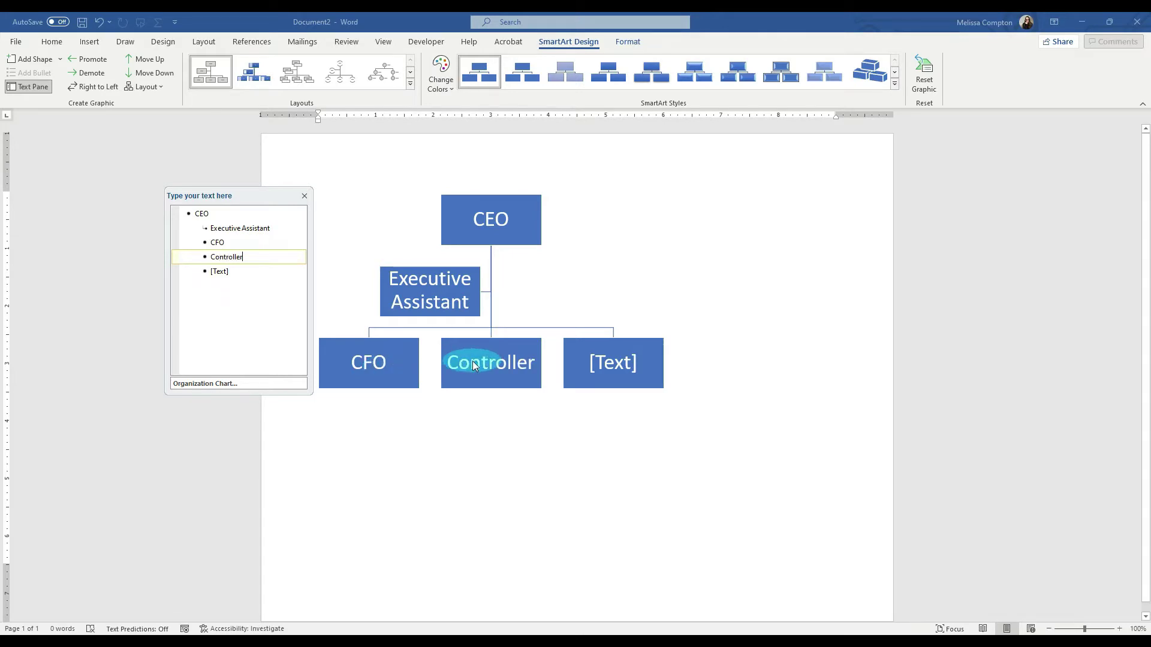
{"action": "key", "text": "Tab"}
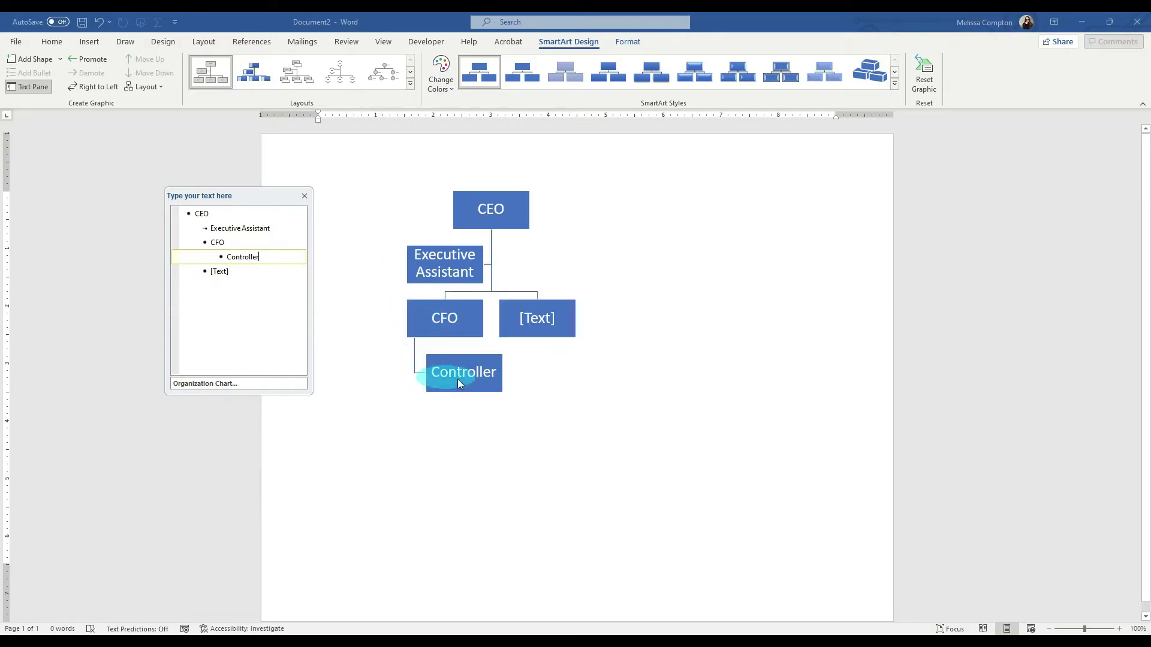
{"action": "key", "text": "Return"}
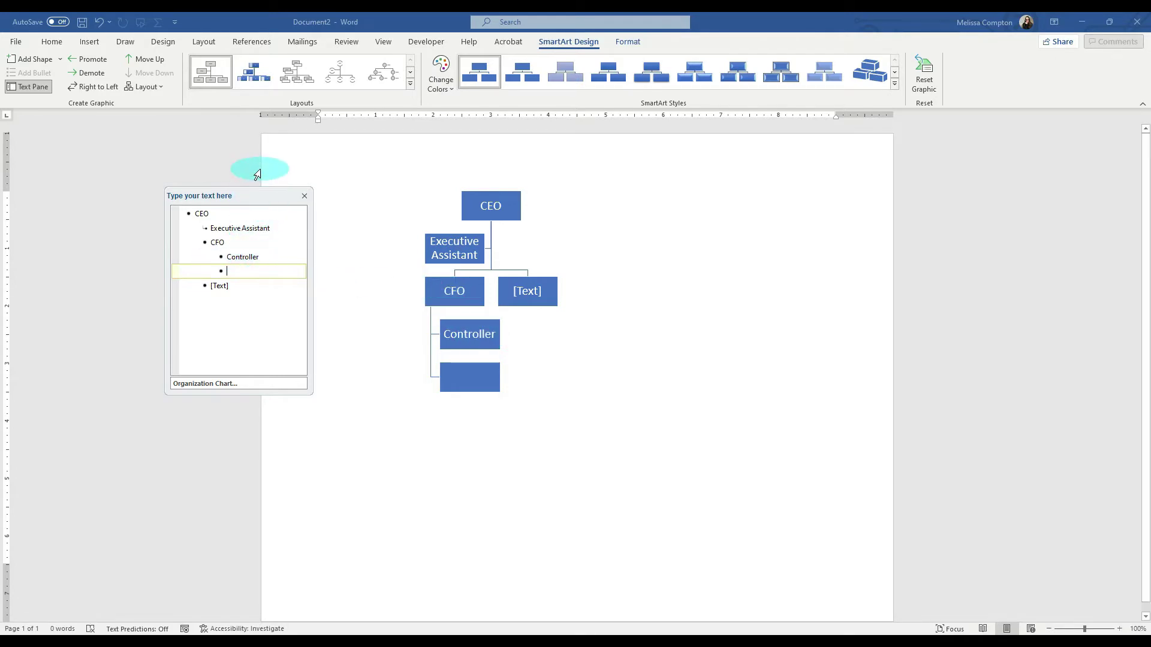
{"action": "type", "text": "Accounts Patab"}
{"action": "key", "text": "BackSpace"}
{"action": "key", "text": "BackSpace"}
{"action": "key", "text": "BackSpace"}
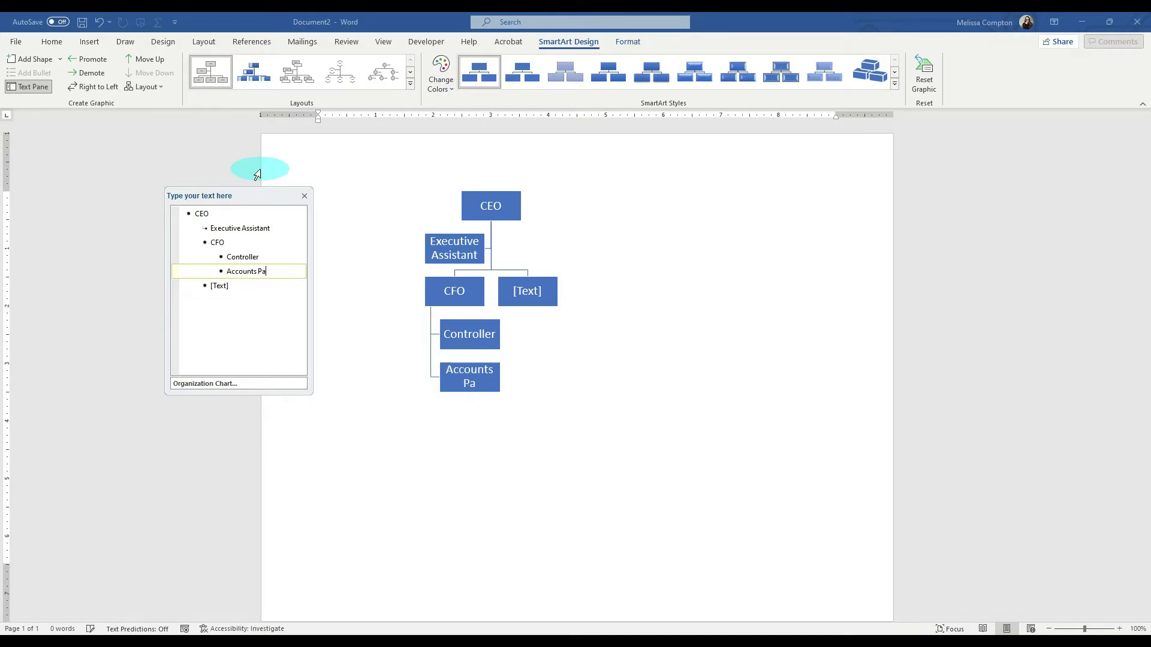
{"action": "type", "text": "yable"}
{"action": "key", "text": "Tab"}
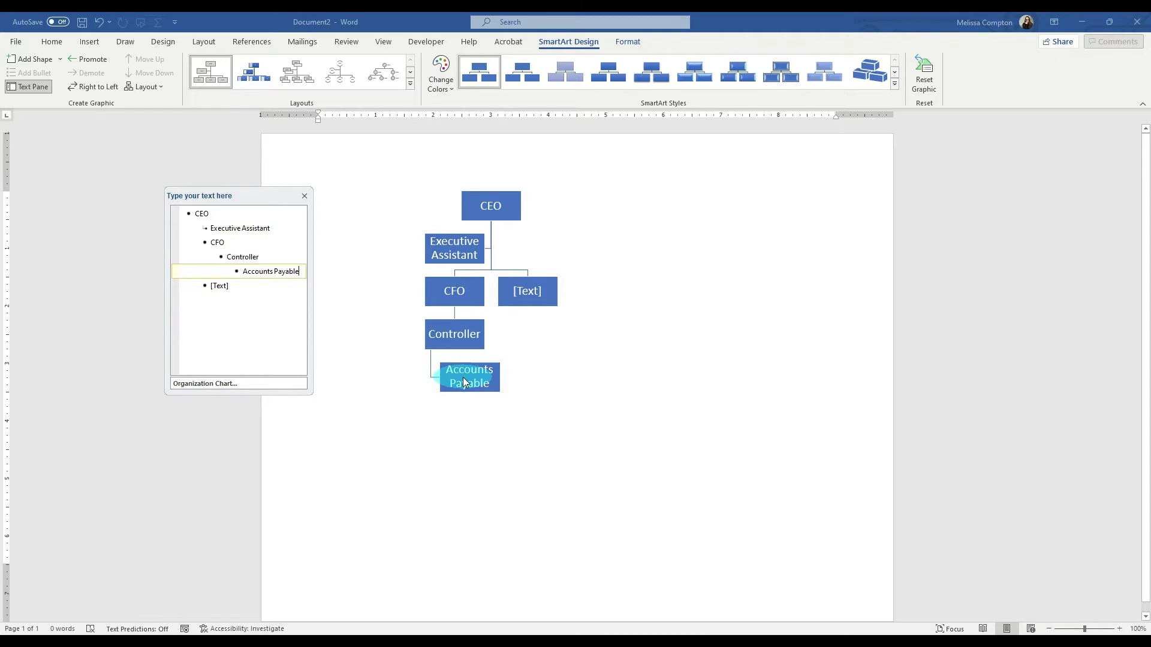
Type CIO in the empty entry at CFO's level and start a child bullet under it.
{"action": "left_click", "coordinate": [215, 285]}
{"action": "type", "text": "CIO"}
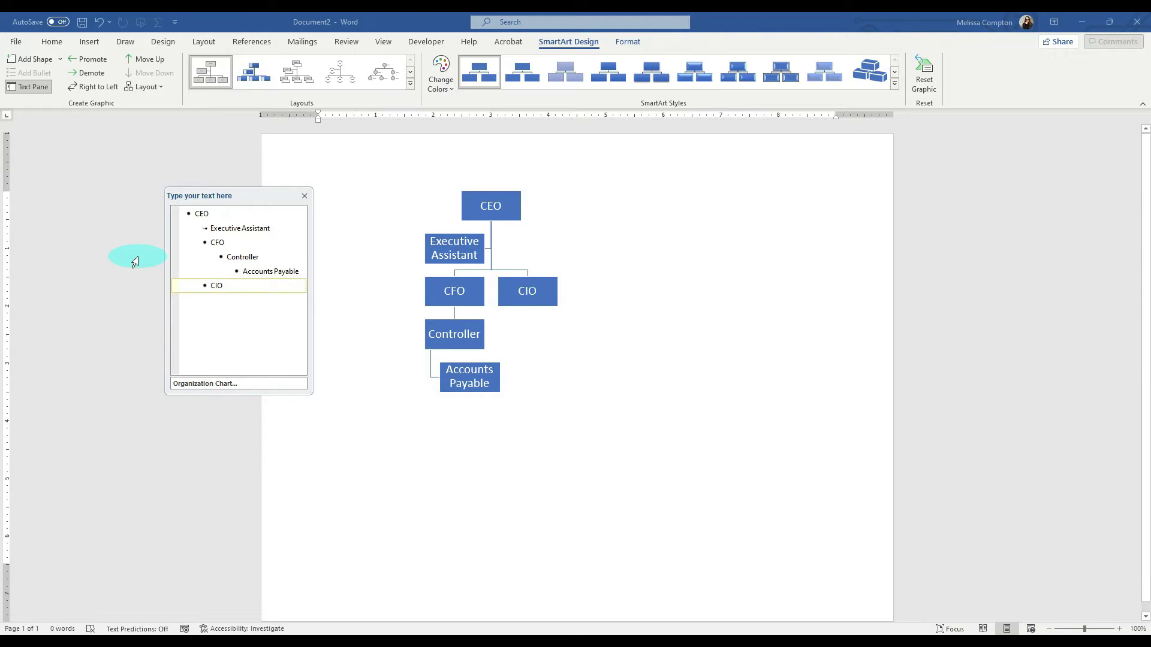
{"action": "key", "text": "Tab"}
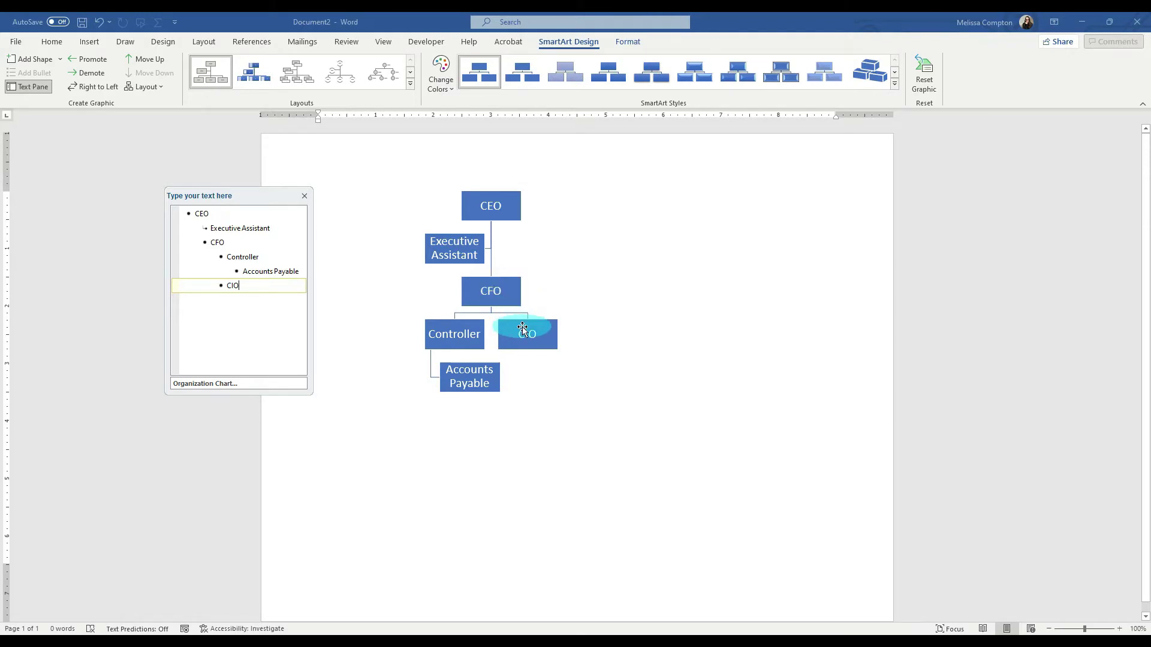
{"action": "key", "text": "ctrl+z"}
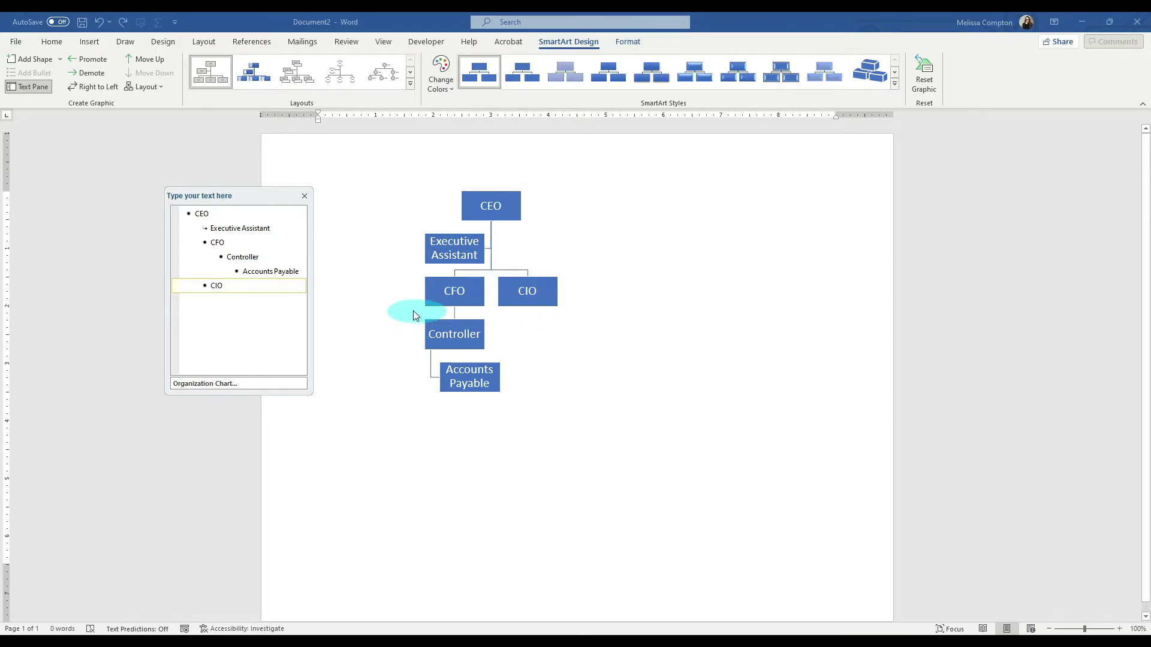
{"action": "key", "text": "Return"}
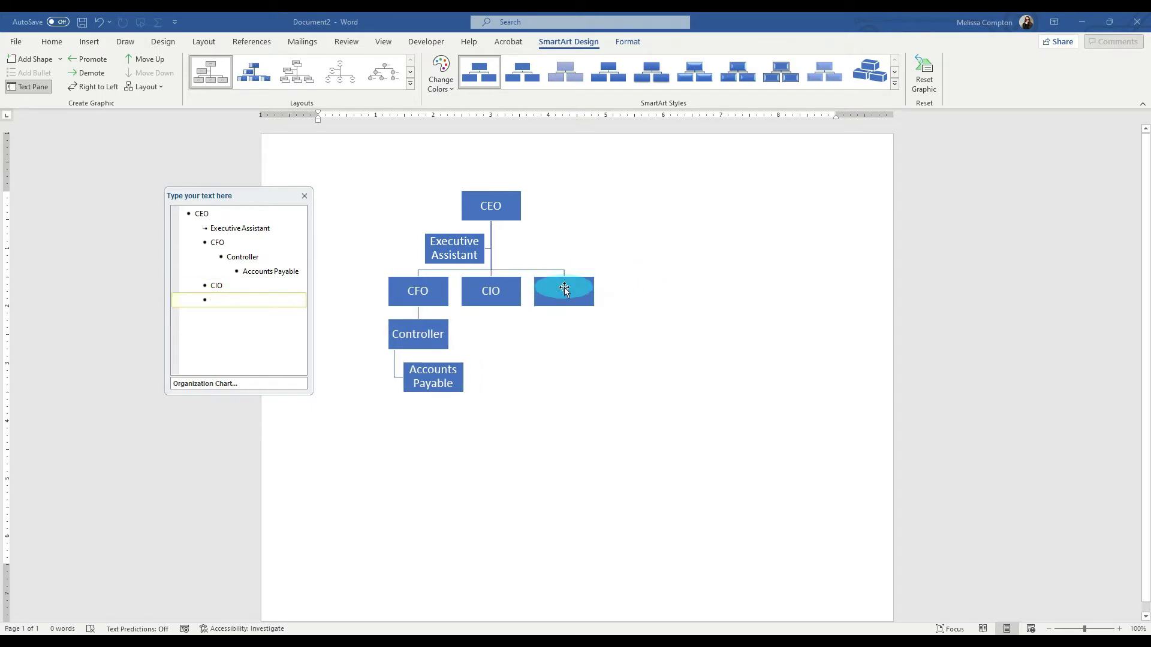
{"action": "key", "text": "Tab"}
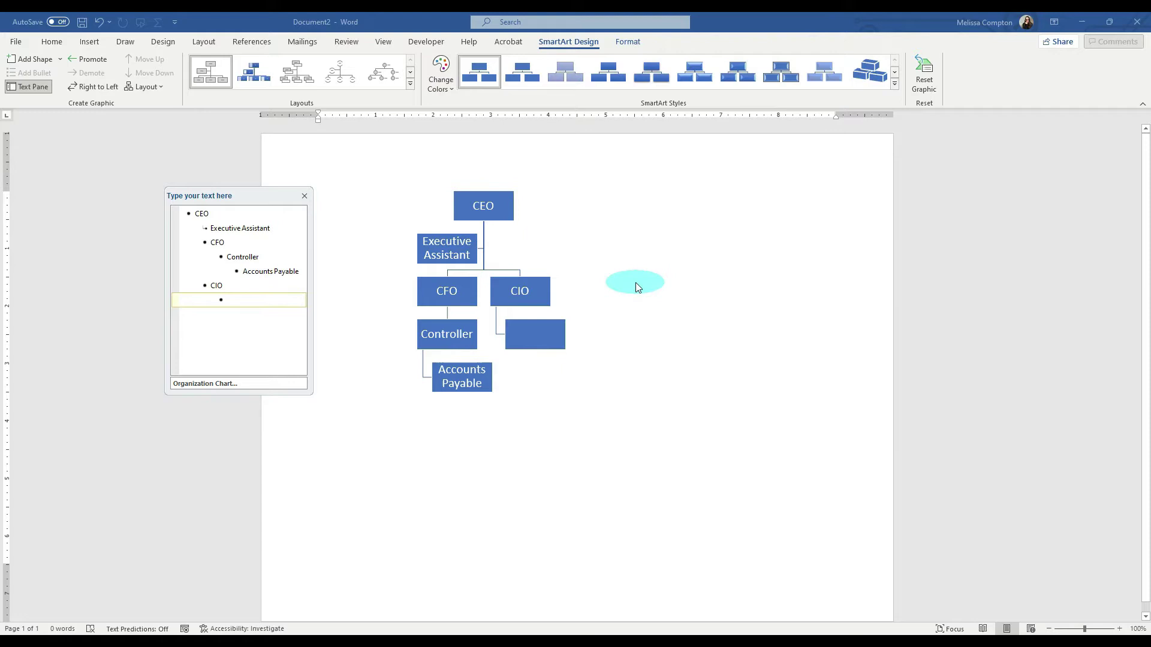
Enter Director of IT under CIO, with Software Developer nested beneath it.
{"action": "type", "text": "Directo"}
{"action": "key", "text": "BackSpace"}
{"action": "key", "text": "BackSpace"}
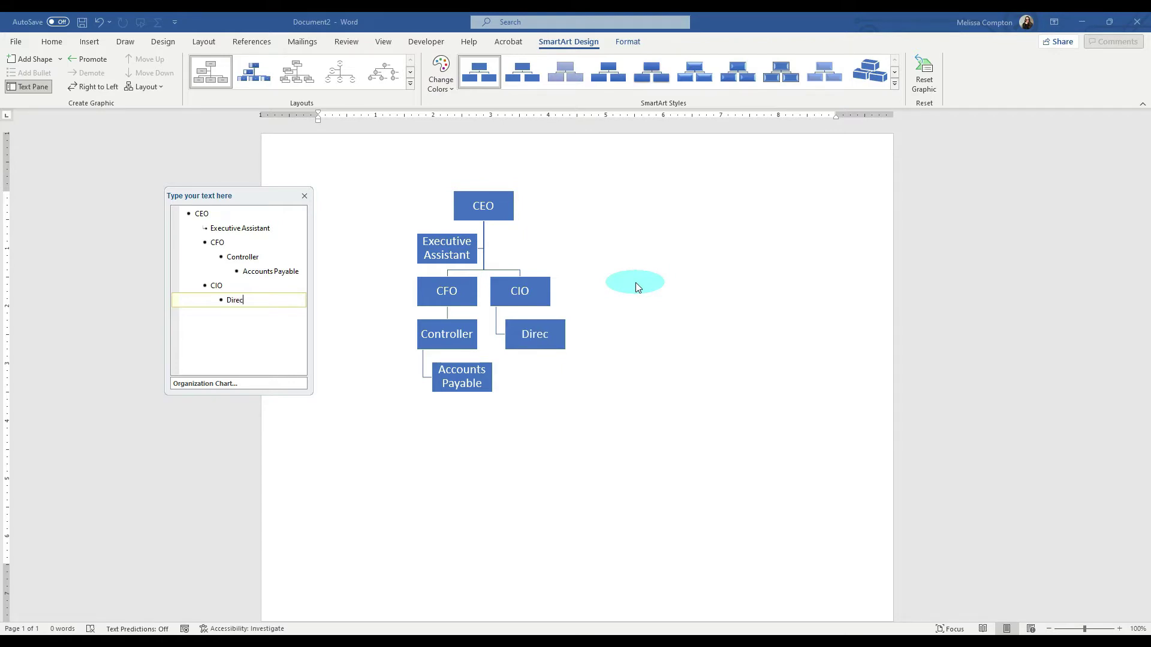
{"action": "type", "text": "tor of ID"}
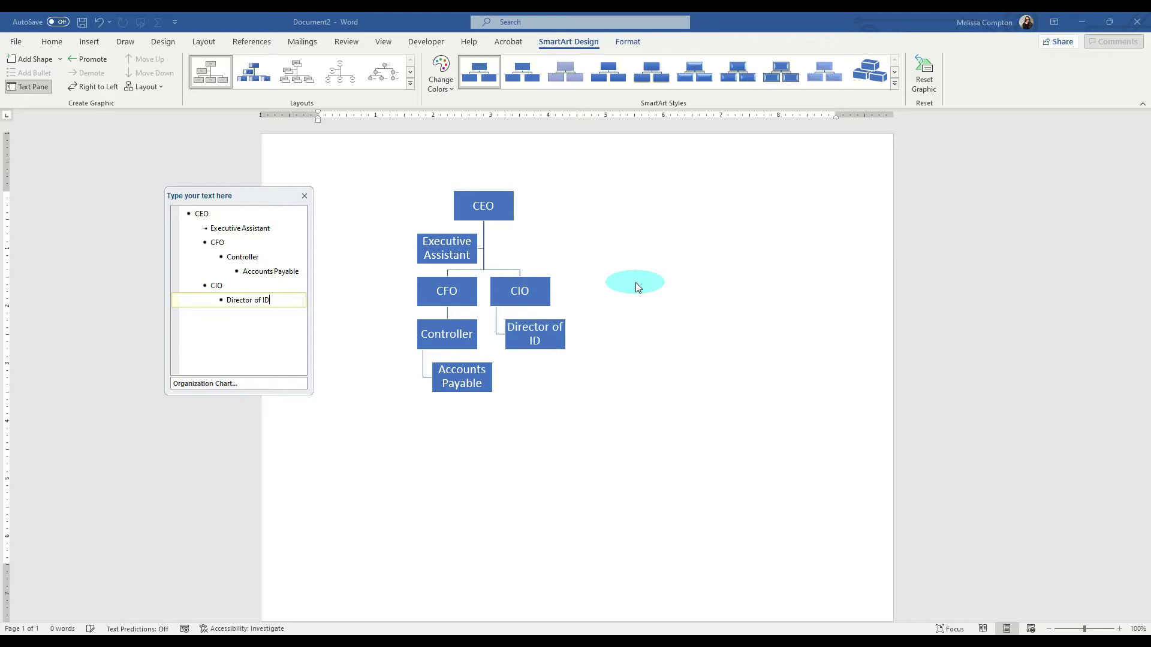
{"action": "key", "text": "BackSpace"}
{"action": "type", "text": "T"}
{"action": "key", "text": "Return"}
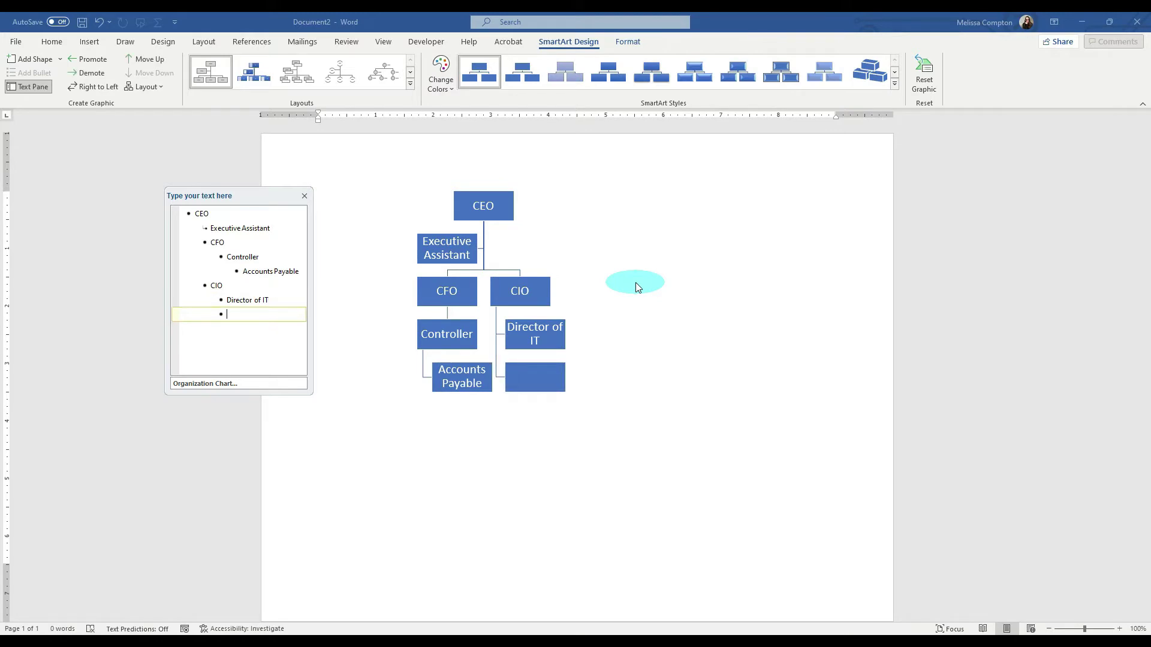
{"action": "type", "text": "Software Developer"}
{"action": "key", "text": "Tab"}
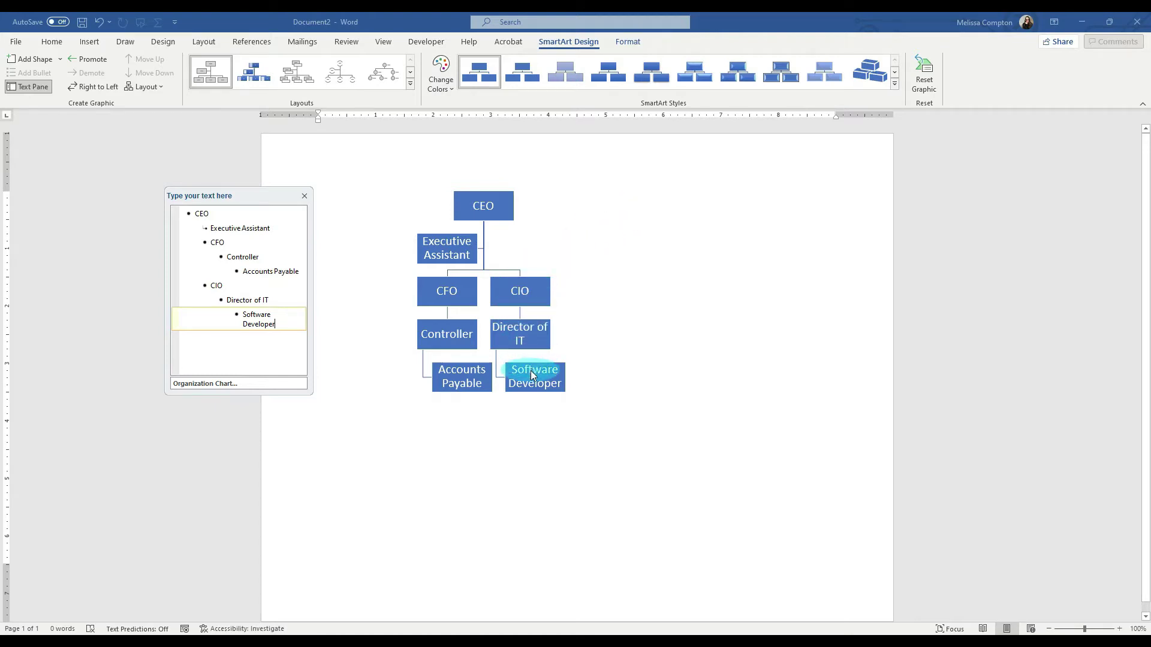
Add CHRO promoted to CFO/CIO level, with Talent Acquisition Manager indented beneath it.
{"action": "key", "text": "Return"}
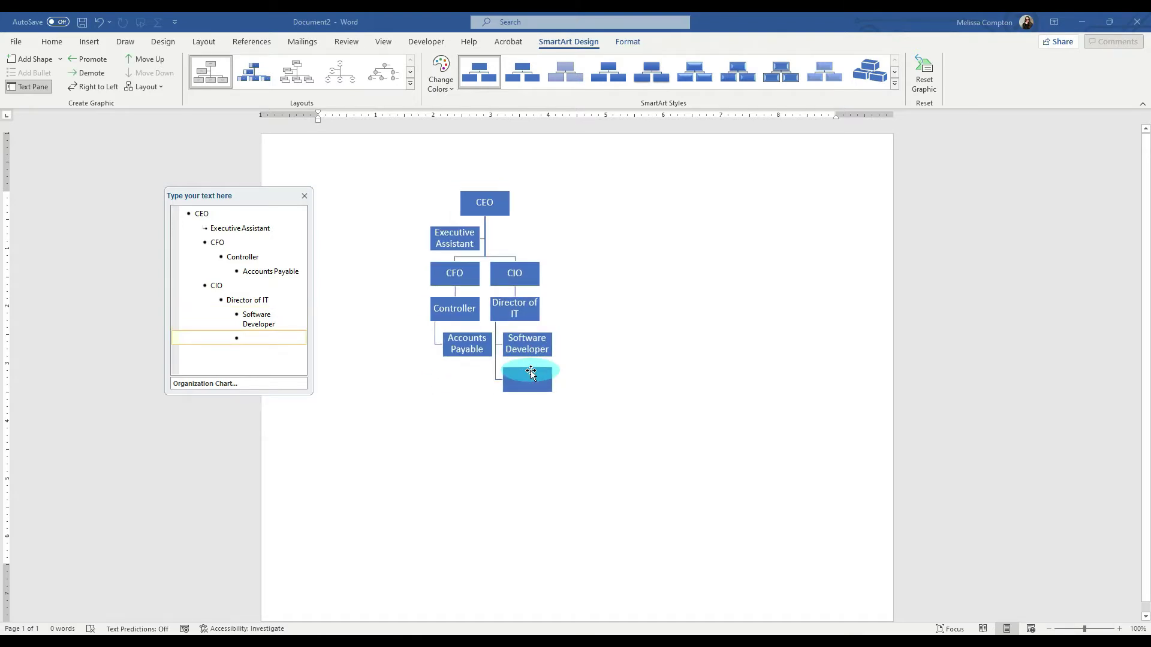
{"action": "type", "text": "CHRO"}
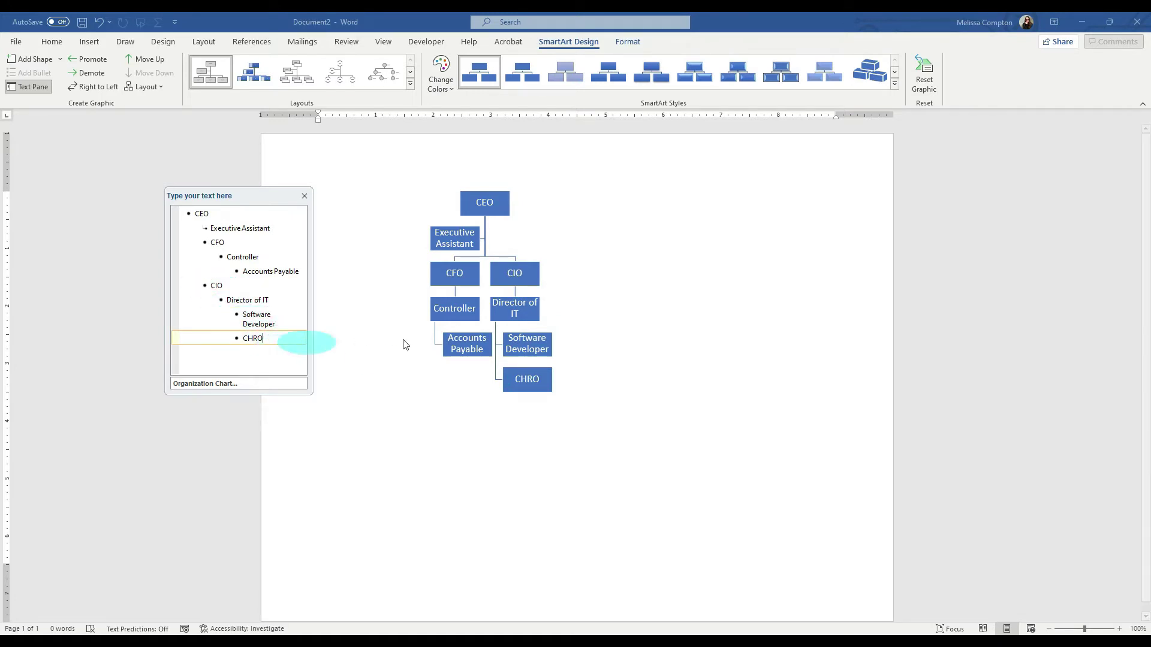
{"action": "key", "text": "shift+Tab"}
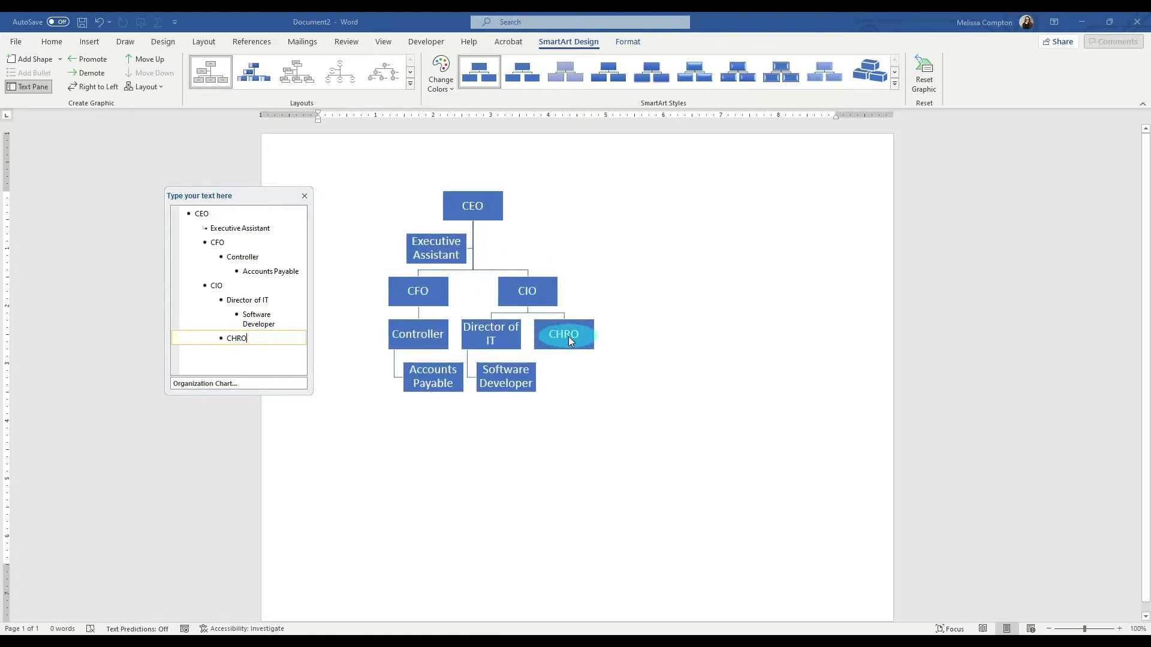
{"action": "key", "text": "shift+Tab"}
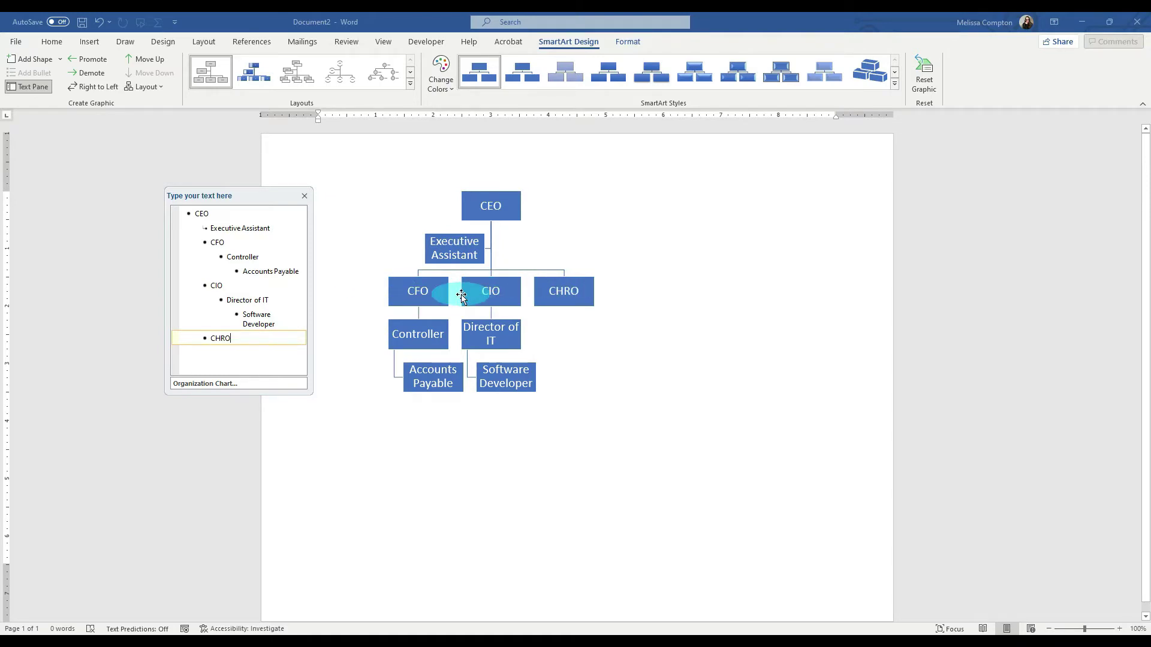
{"action": "key", "text": "Return"}
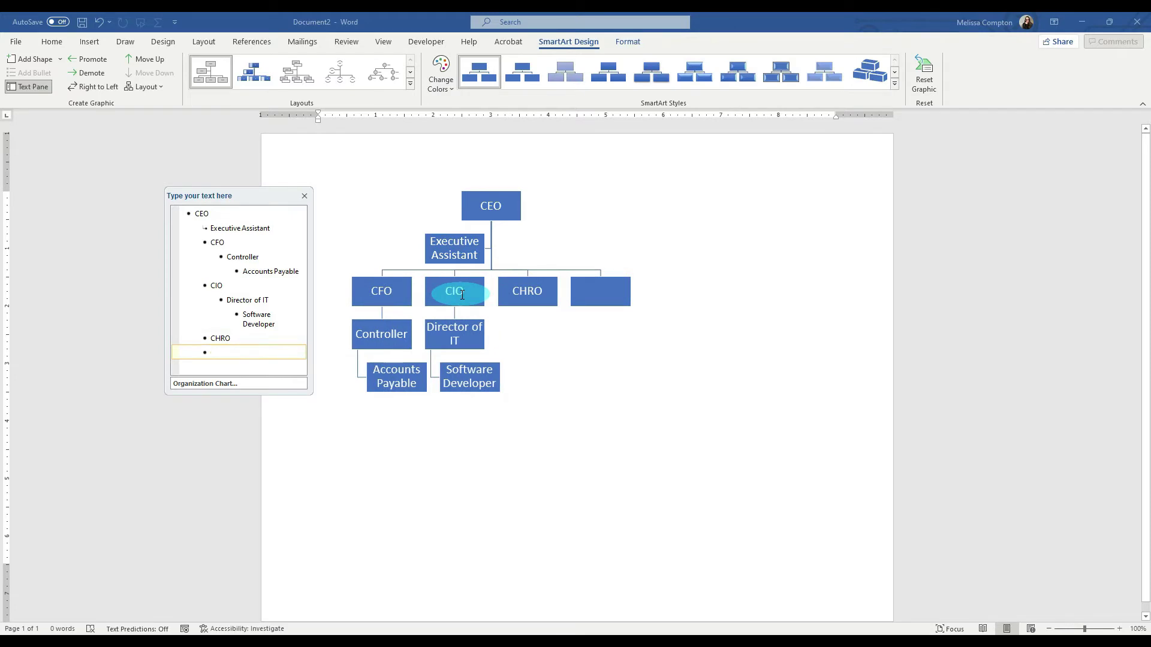
{"action": "key", "text": "Tab"}
{"action": "type", "text": "T"}
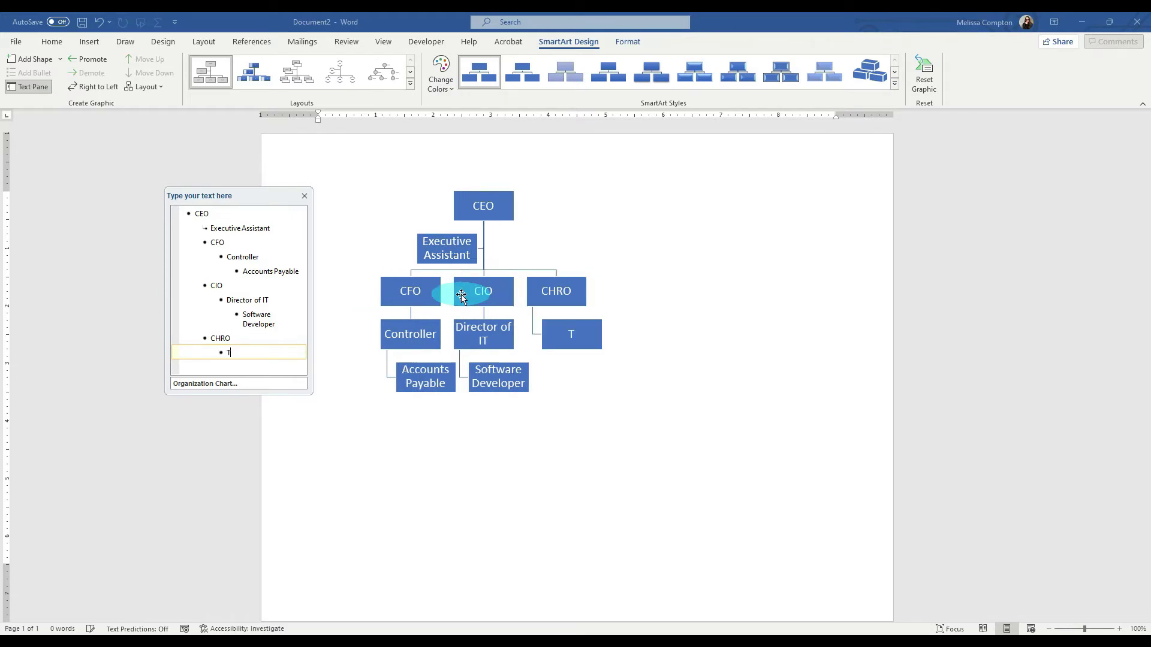
{"action": "type", "text": "alent Acquisition Manager"}
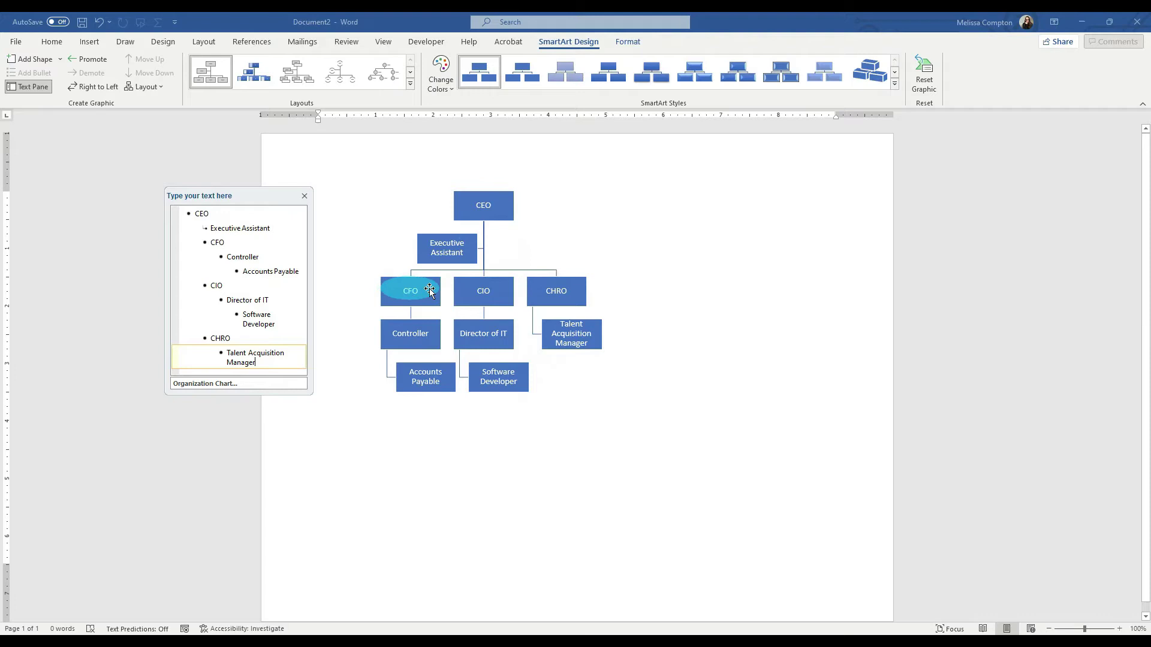
Close the Text Pane and drag the chart frame's handles larger, undoing the oversized final drag.
{"action": "left_click", "coordinate": [305, 196]}
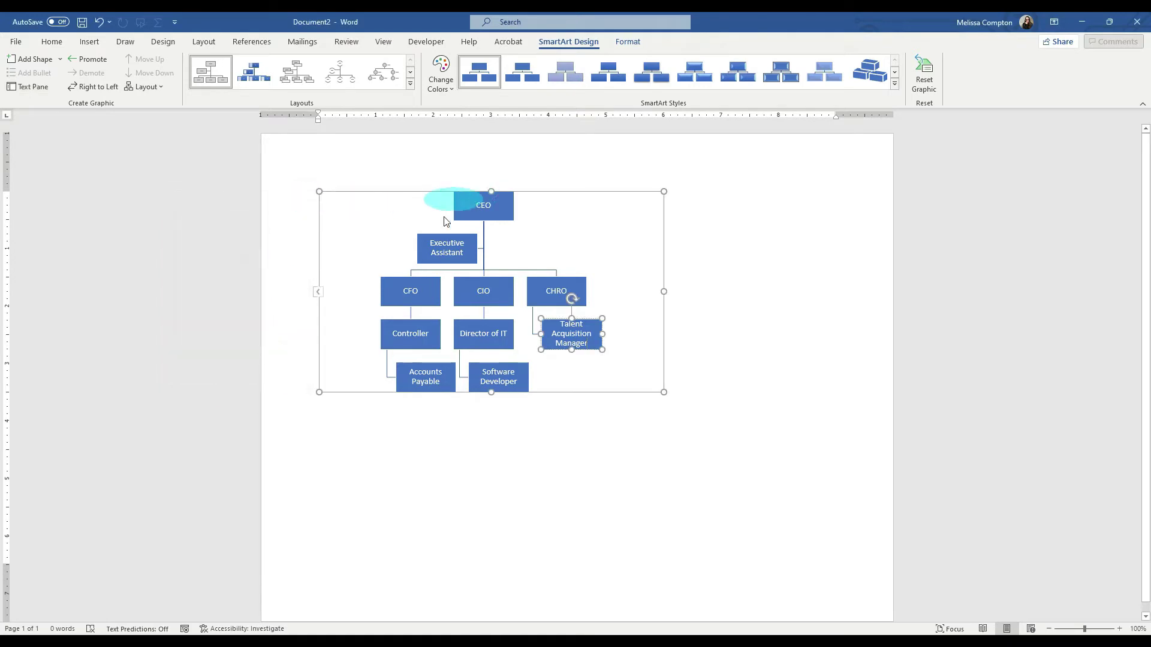
{"action": "left_click", "coordinate": [646, 374]}
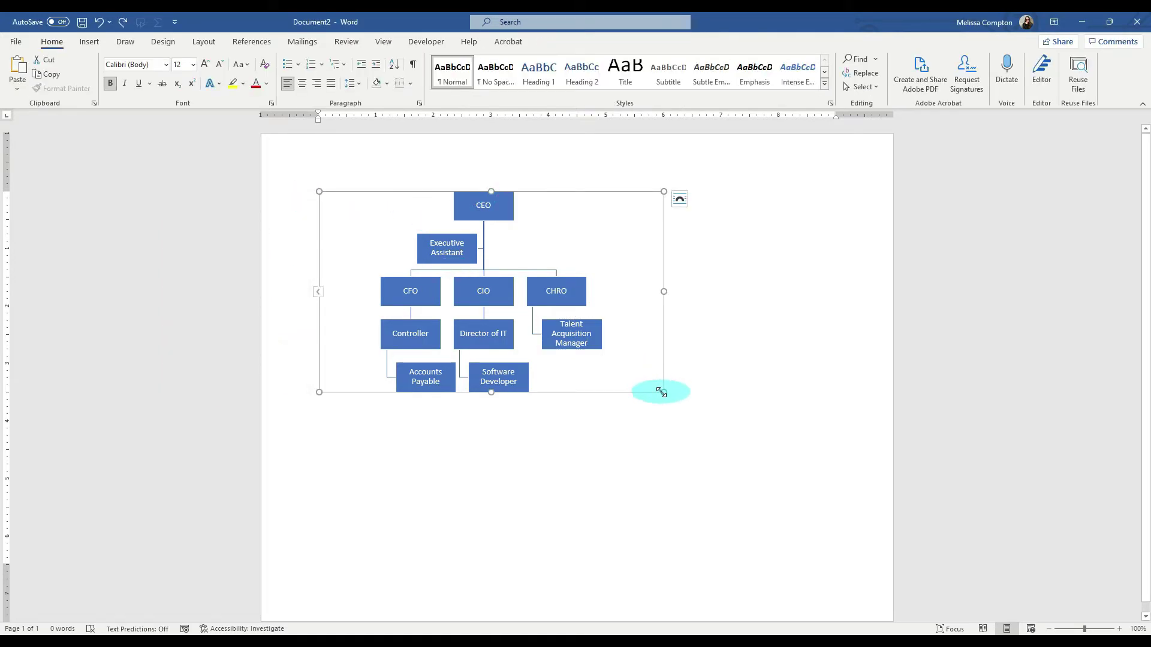
{"action": "left_click_drag", "start_coordinate": [661, 392], "coordinate": [814, 510]}
{"action": "left_click_drag", "start_coordinate": [812, 349], "coordinate": [856, 350]}
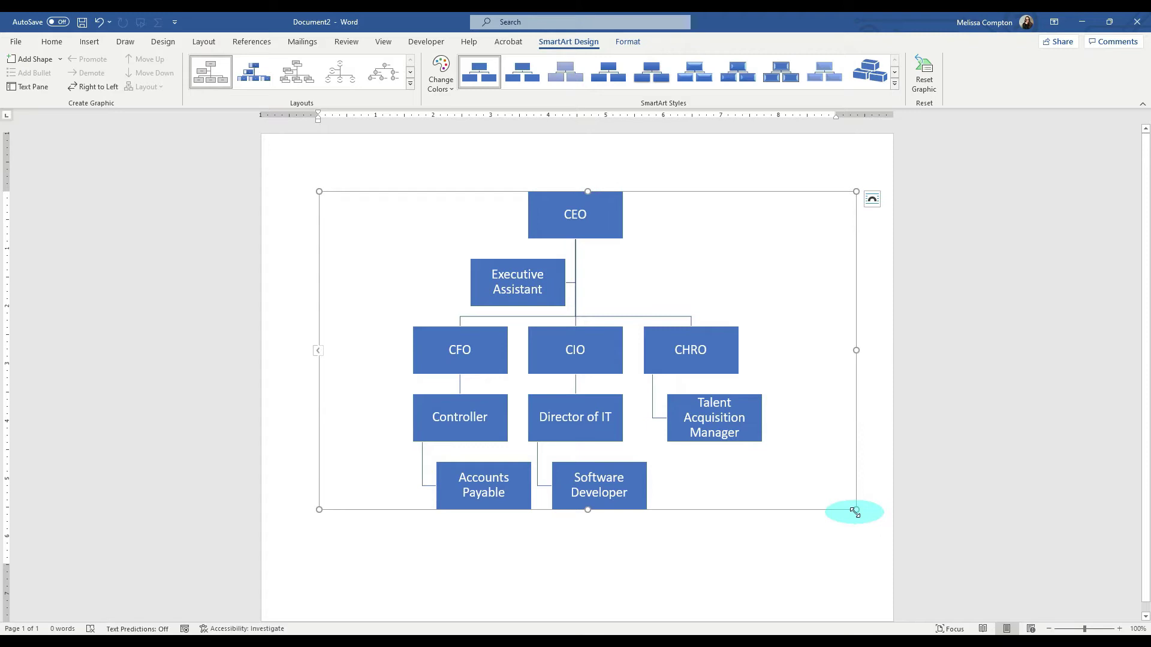
{"action": "left_click_drag", "start_coordinate": [856, 509], "coordinate": [930, 542]}
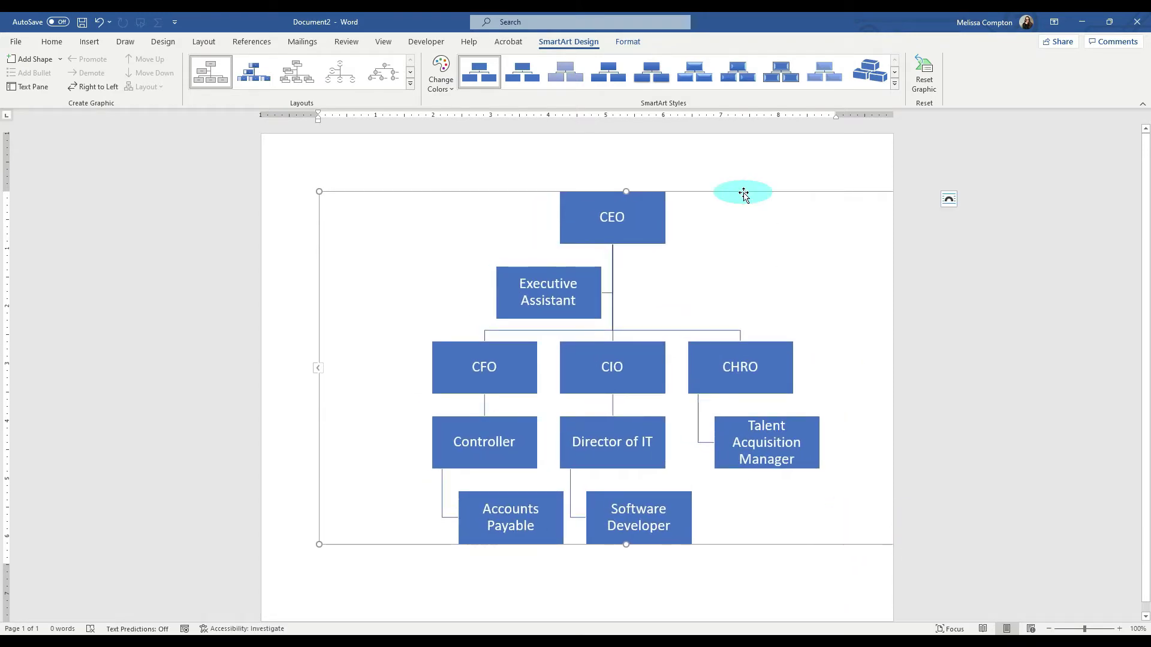
{"action": "left_click_drag", "start_coordinate": [743, 193], "coordinate": [3, 215]}
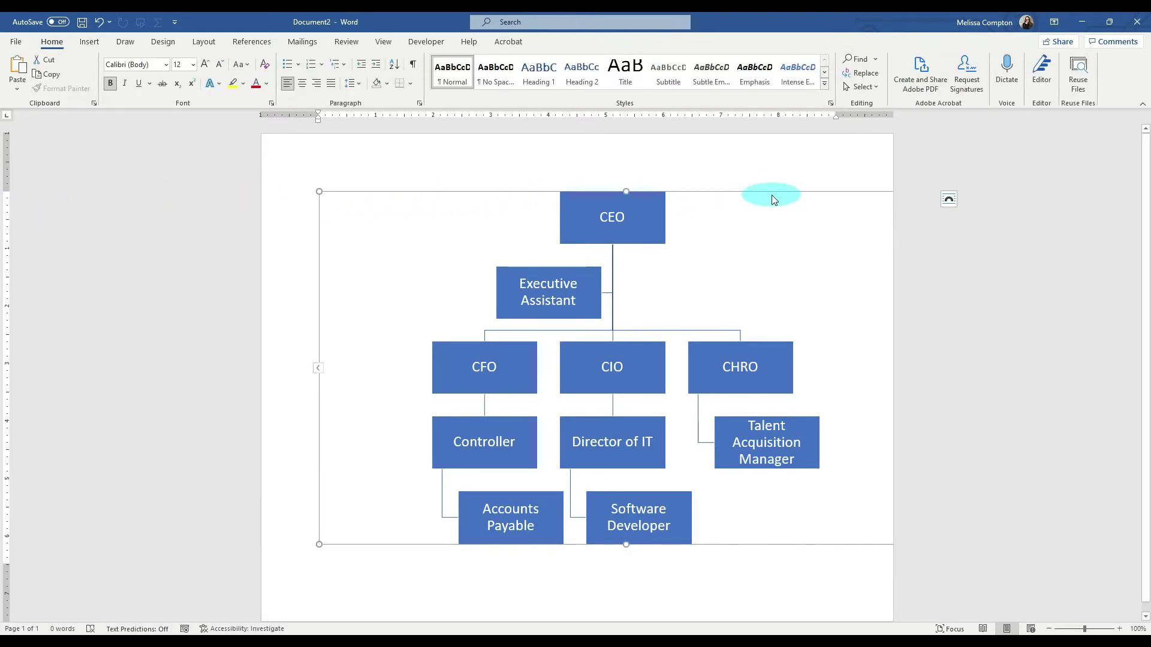
{"action": "key", "text": "ctrl+z"}
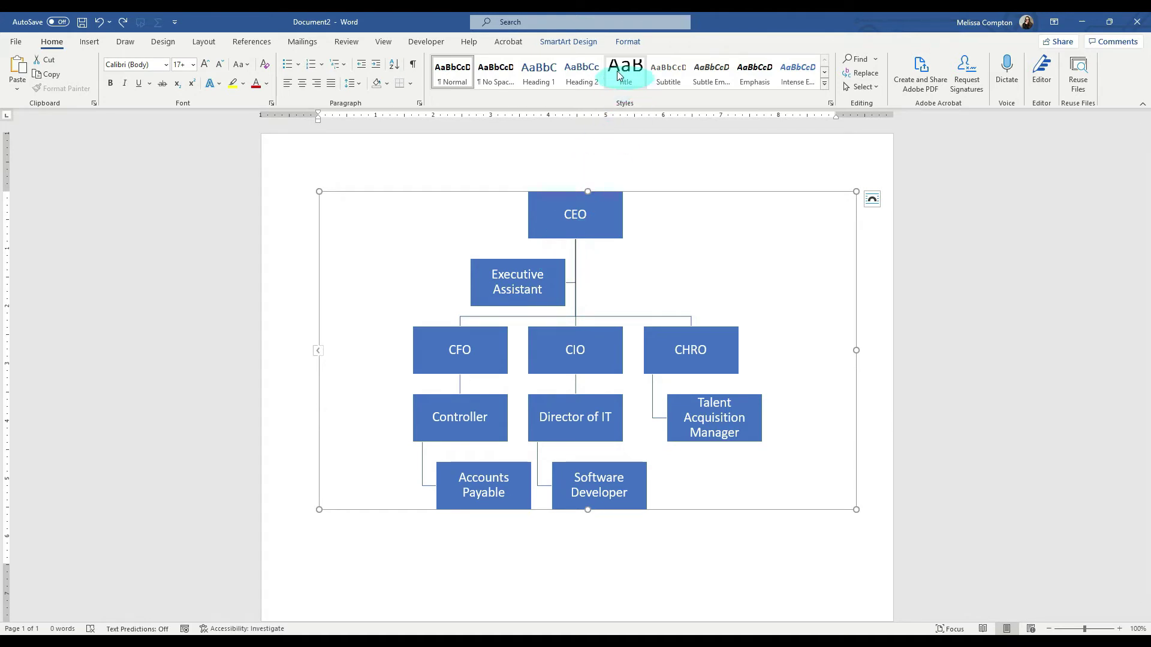
Preview inset, gradient, shadowed, bevelled and framed SmartArt styles on the org chart.
{"action": "left_click", "coordinate": [566, 43]}
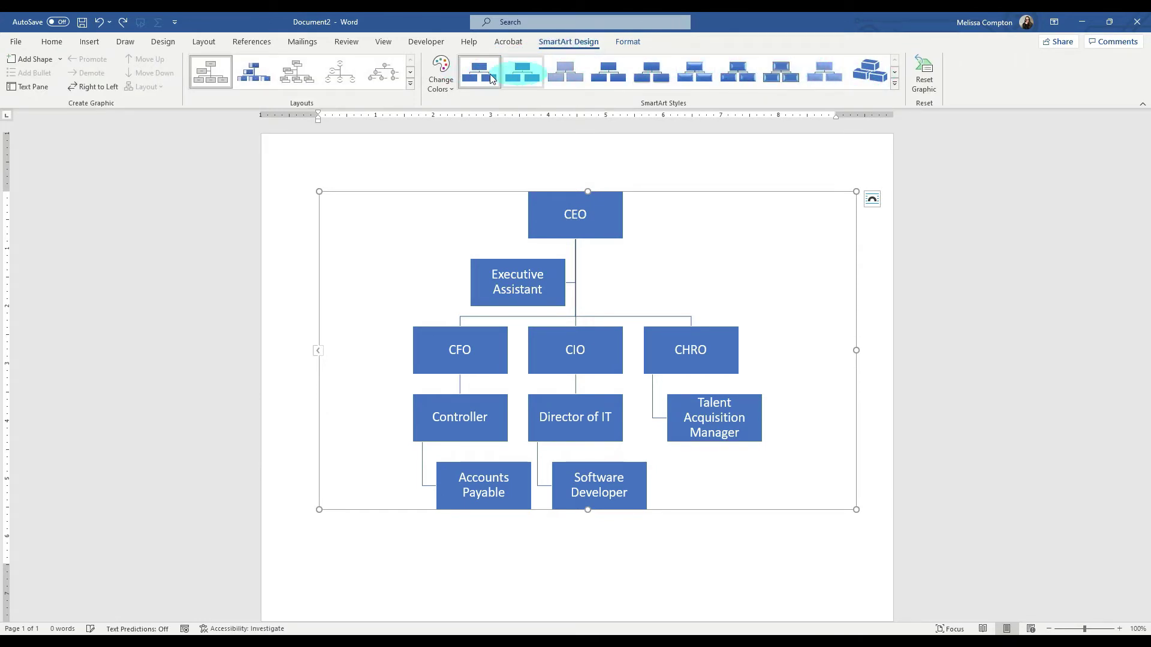
{"action": "left_click", "coordinate": [517, 76]}
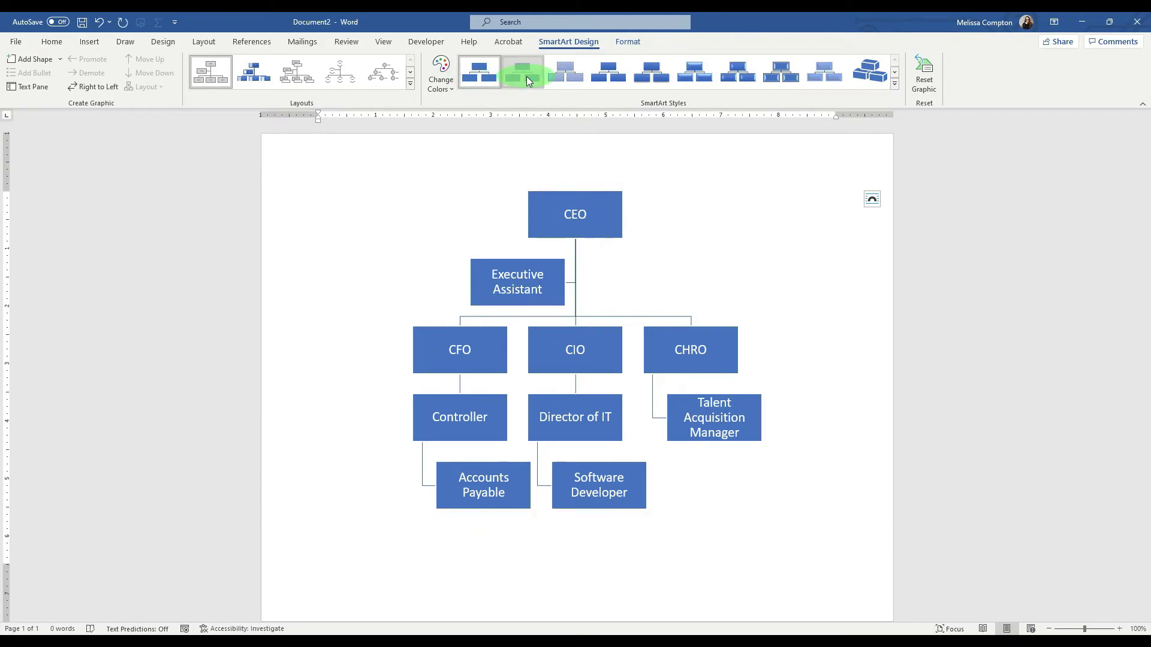
{"action": "left_click", "coordinate": [565, 78]}
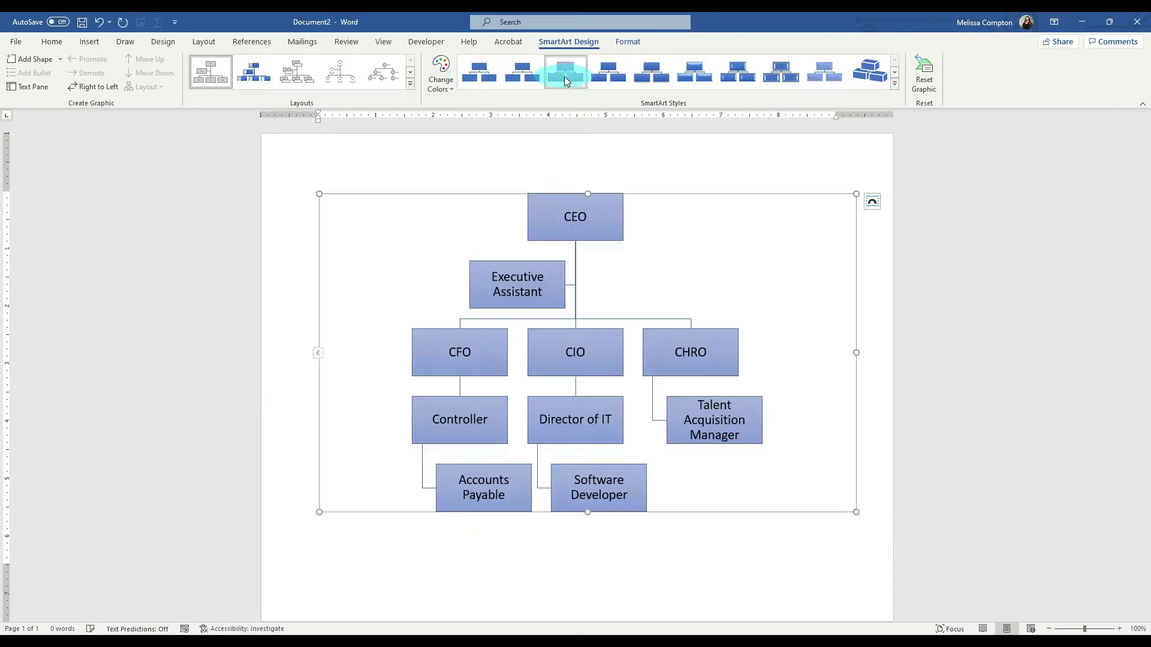
{"action": "left_click", "coordinate": [603, 77]}
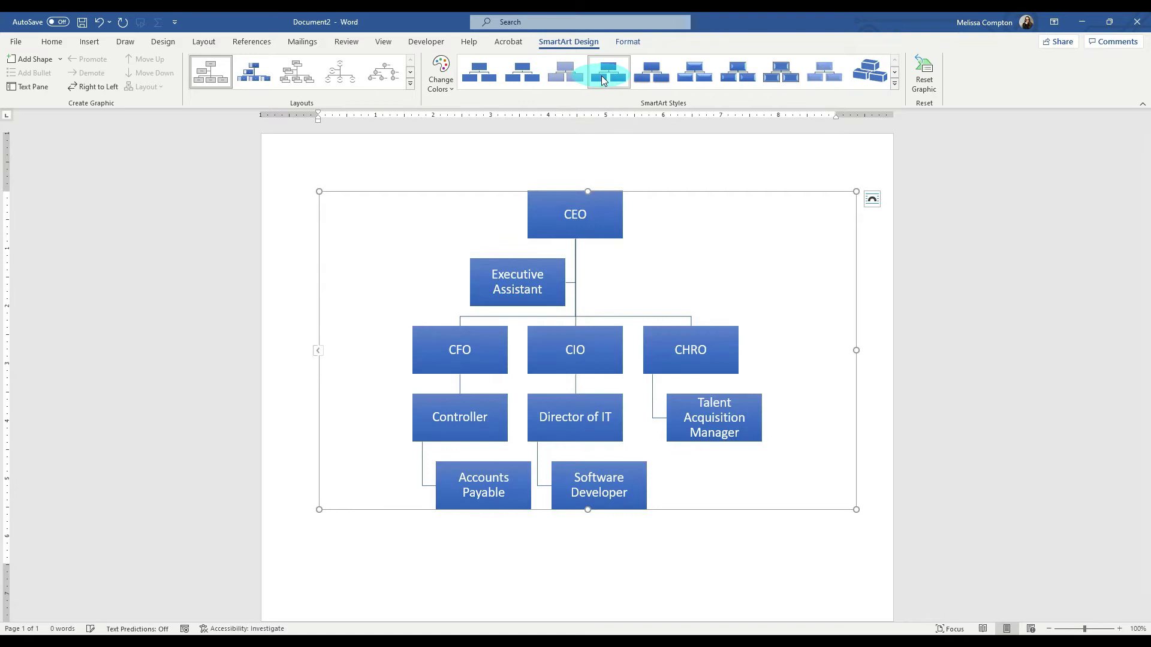
{"action": "left_click", "coordinate": [648, 77]}
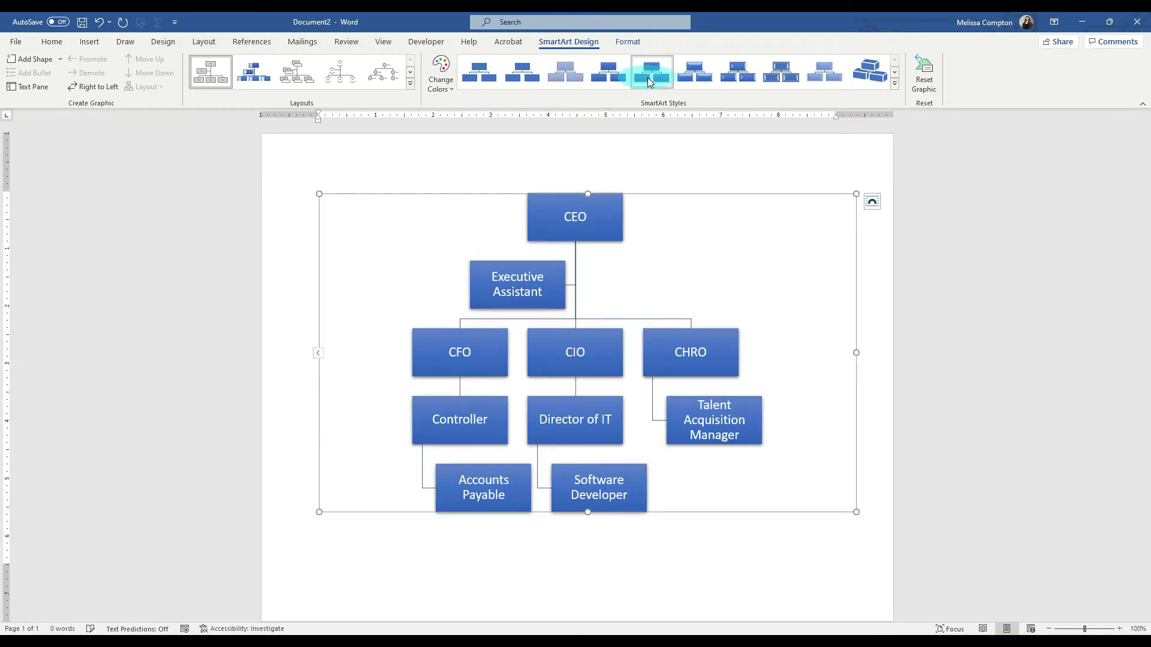
{"action": "left_click", "coordinate": [692, 79]}
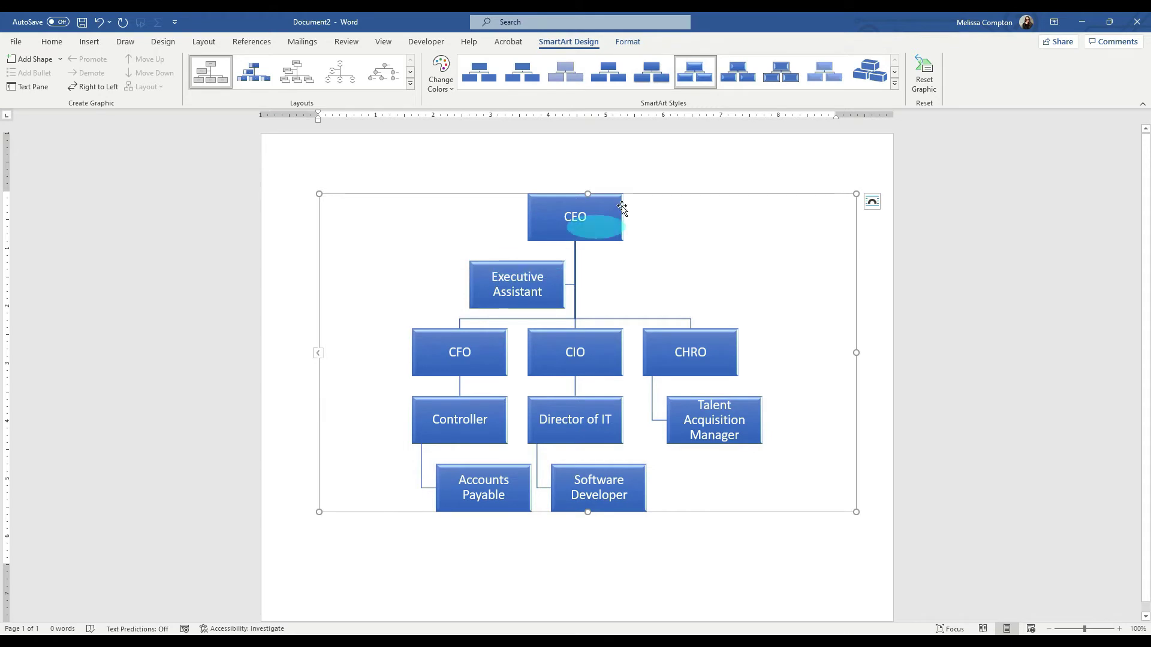
{"action": "left_click", "coordinate": [739, 71]}
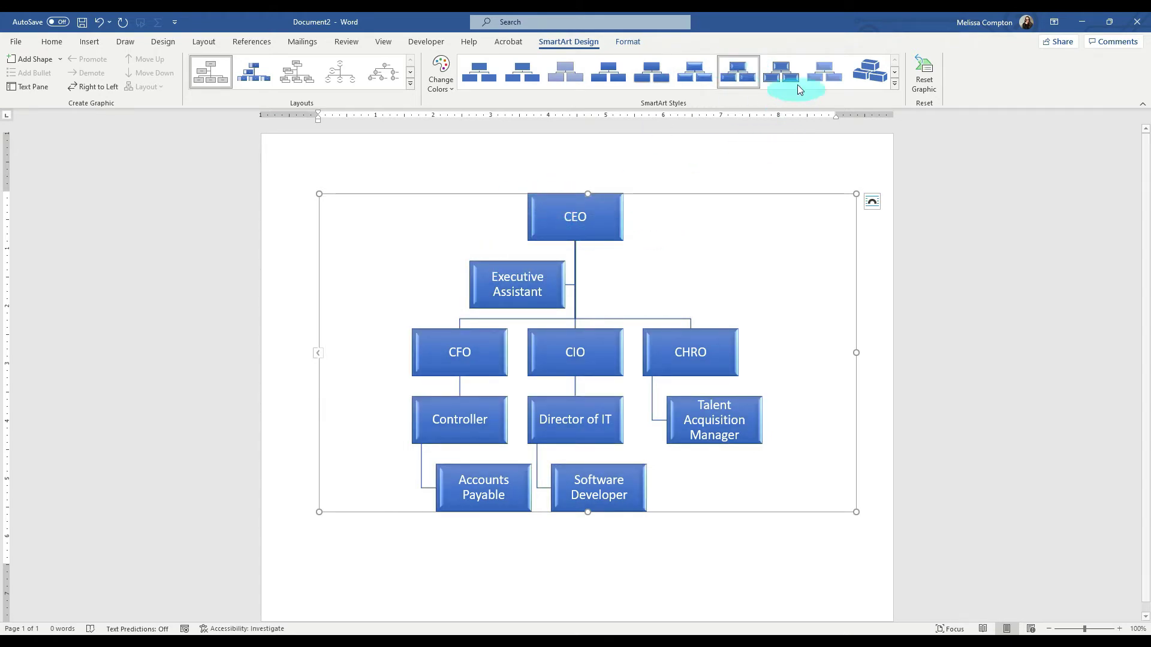
{"action": "left_click", "coordinate": [781, 72]}
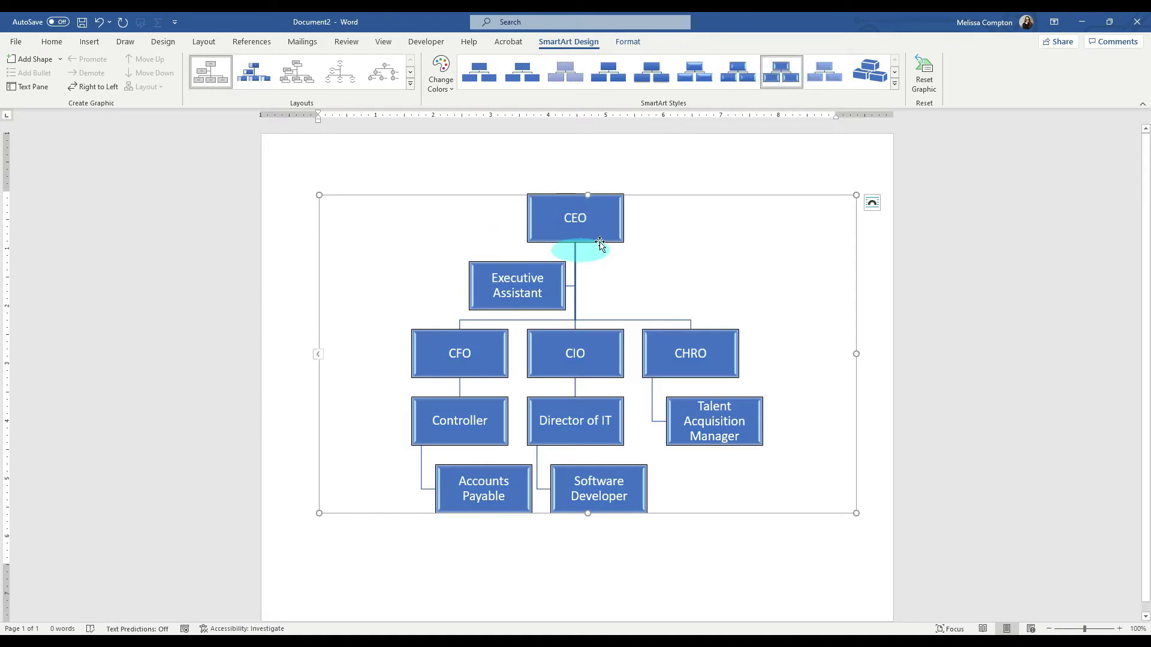
Try lighter and tilted 3-D styles, then settle on the first plain flat 2-D style.
{"action": "left_click", "coordinate": [829, 78]}
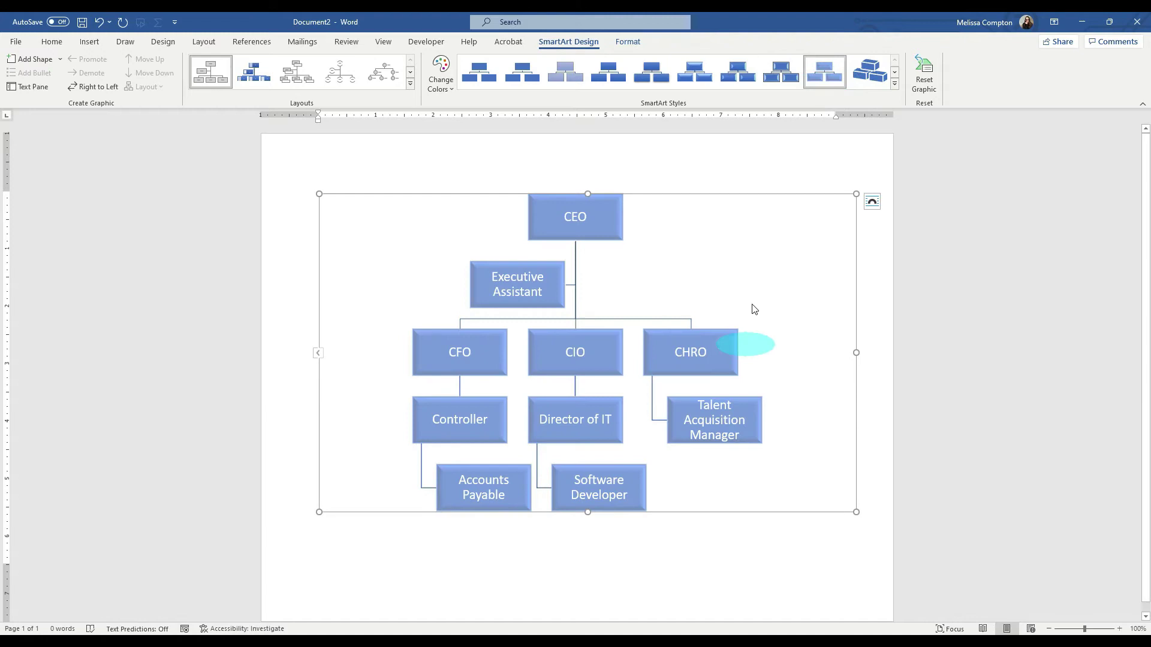
{"action": "left_click", "coordinate": [869, 77]}
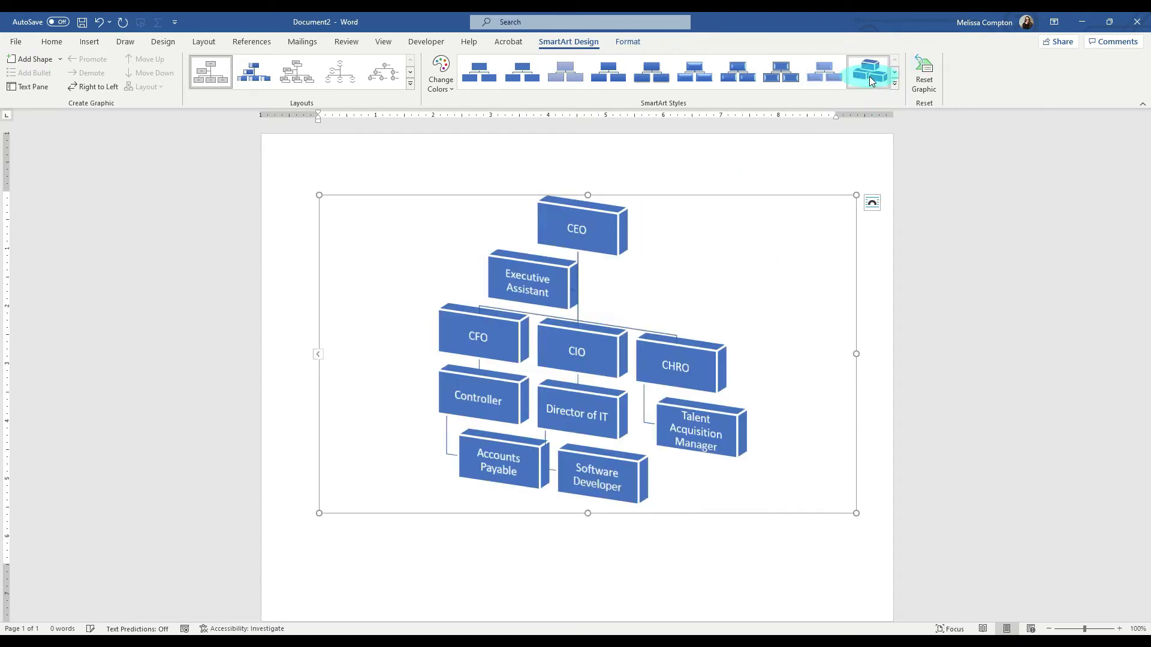
{"action": "left_click", "coordinate": [894, 72]}
{"action": "left_click", "coordinate": [610, 77]}
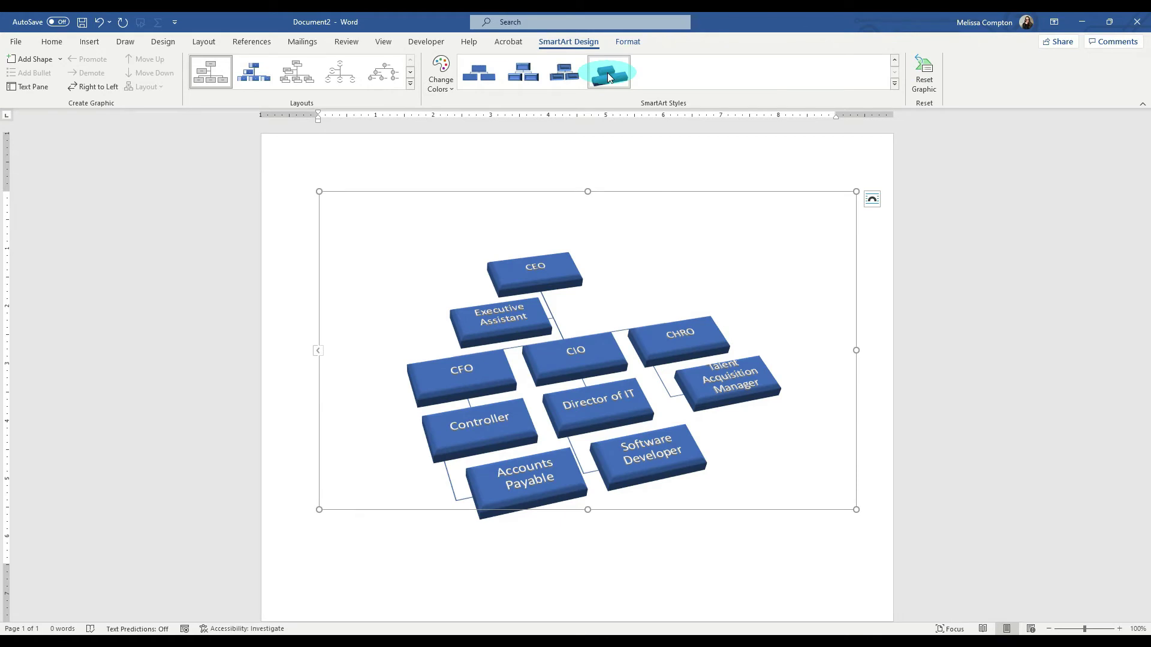
{"action": "left_click", "coordinate": [895, 63]}
{"action": "left_click", "coordinate": [472, 75]}
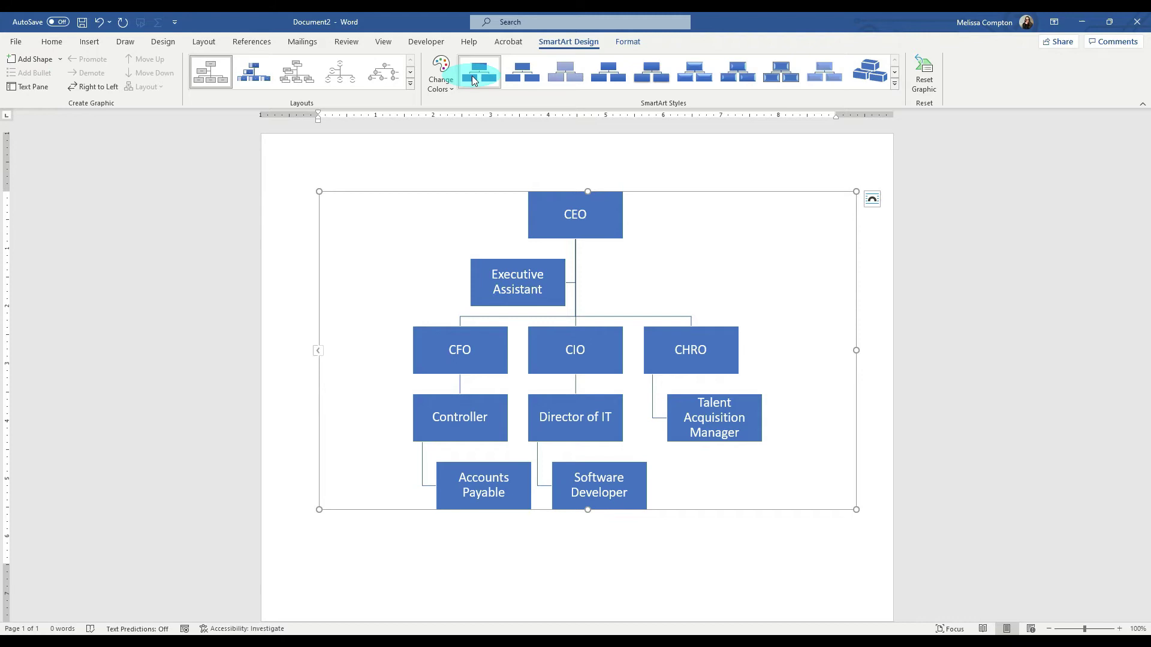
{"action": "left_click", "coordinate": [452, 92]}
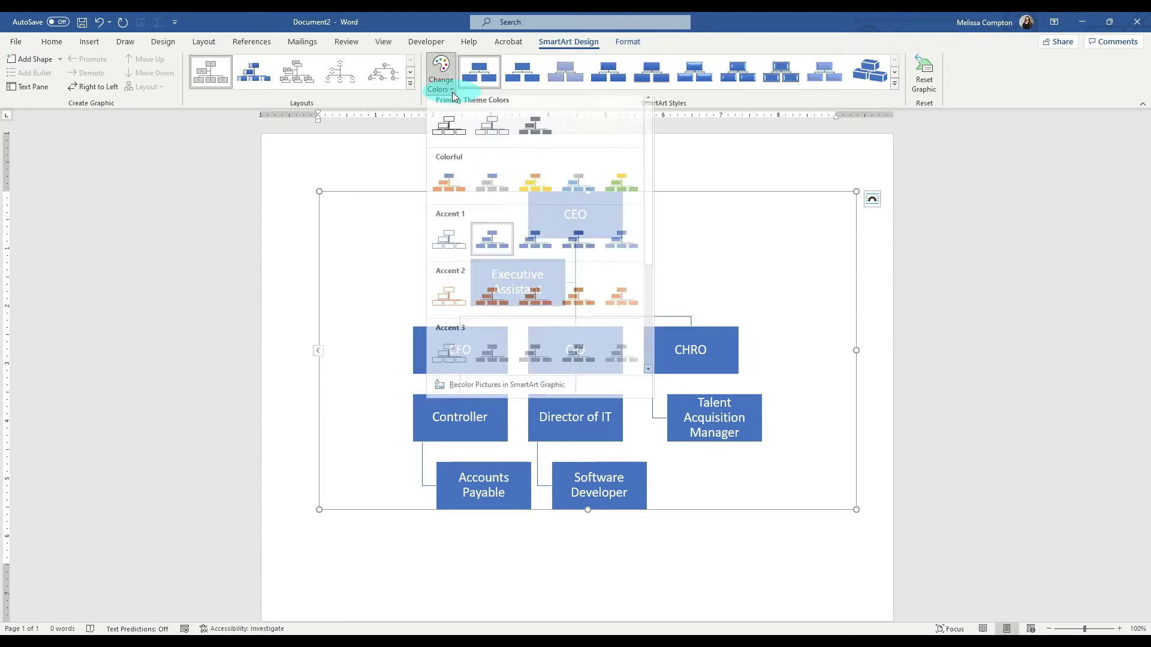
{"action": "left_click", "coordinate": [451, 192]}
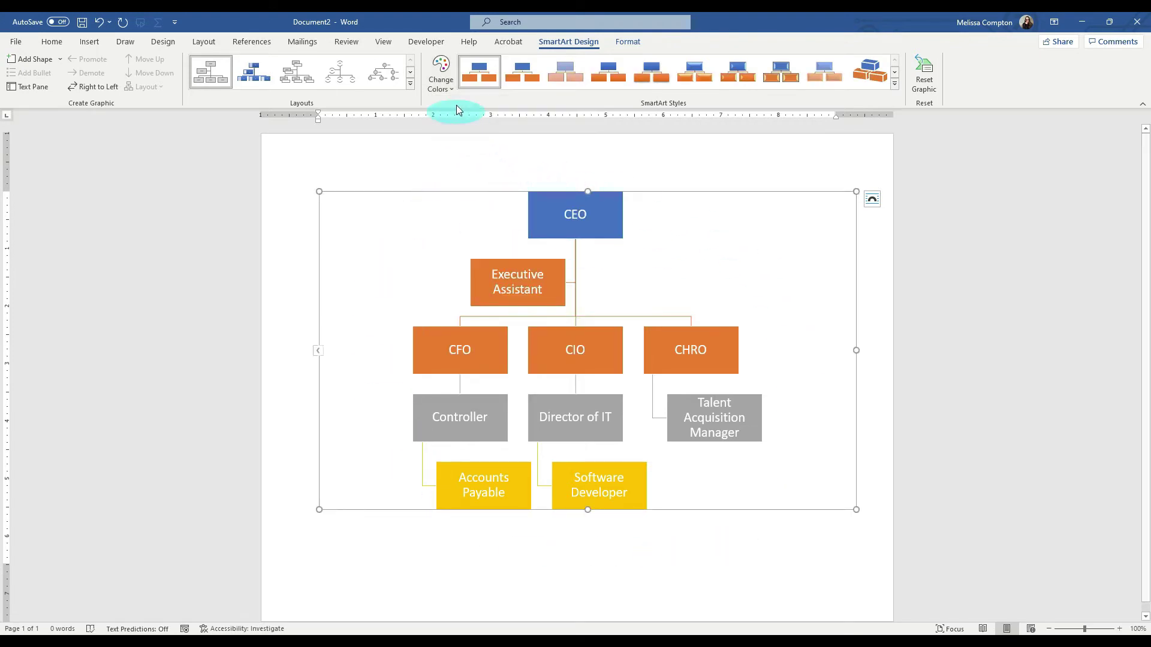
{"action": "left_click", "coordinate": [448, 88]}
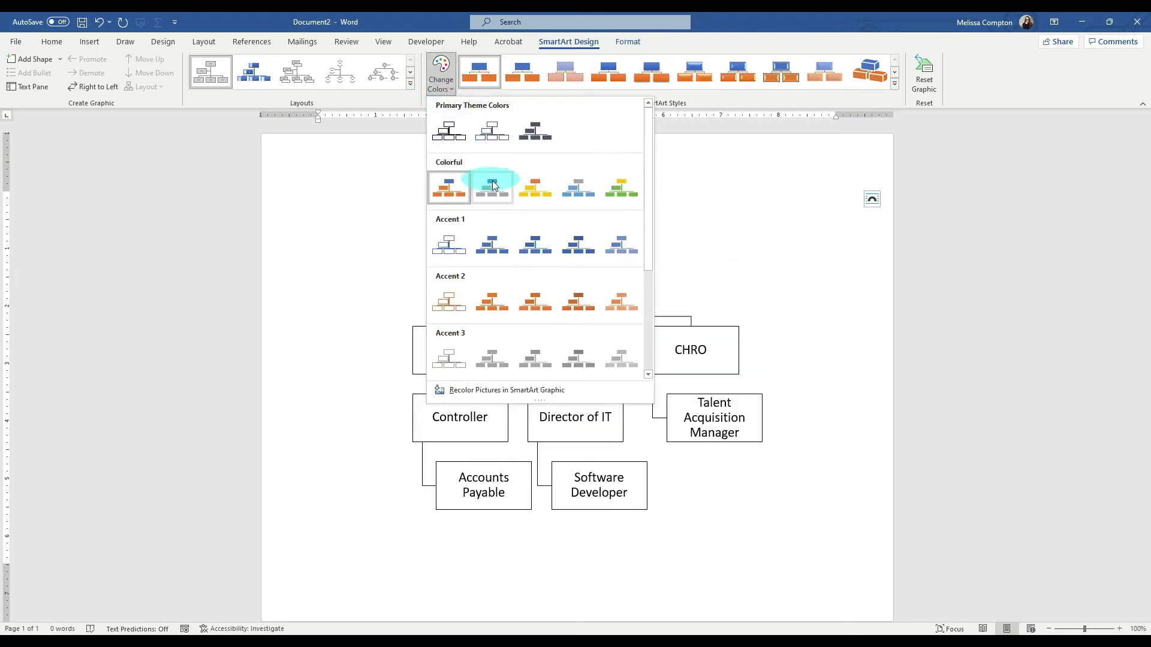
{"action": "left_click", "coordinate": [494, 253]}
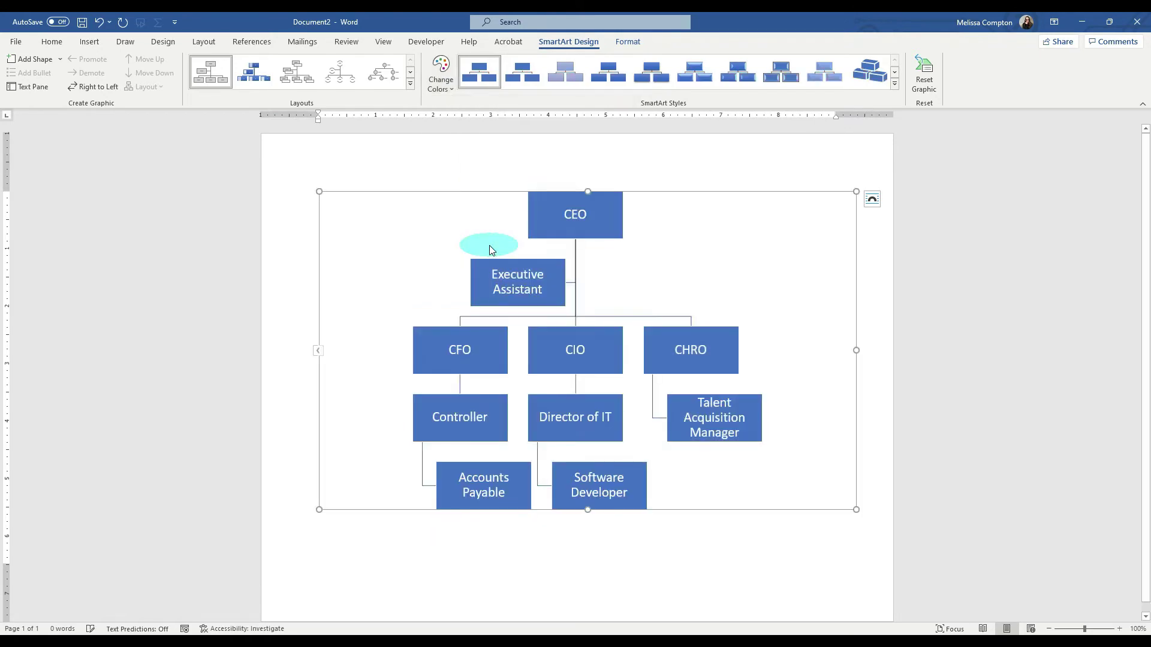
{"action": "left_click", "coordinate": [572, 220]}
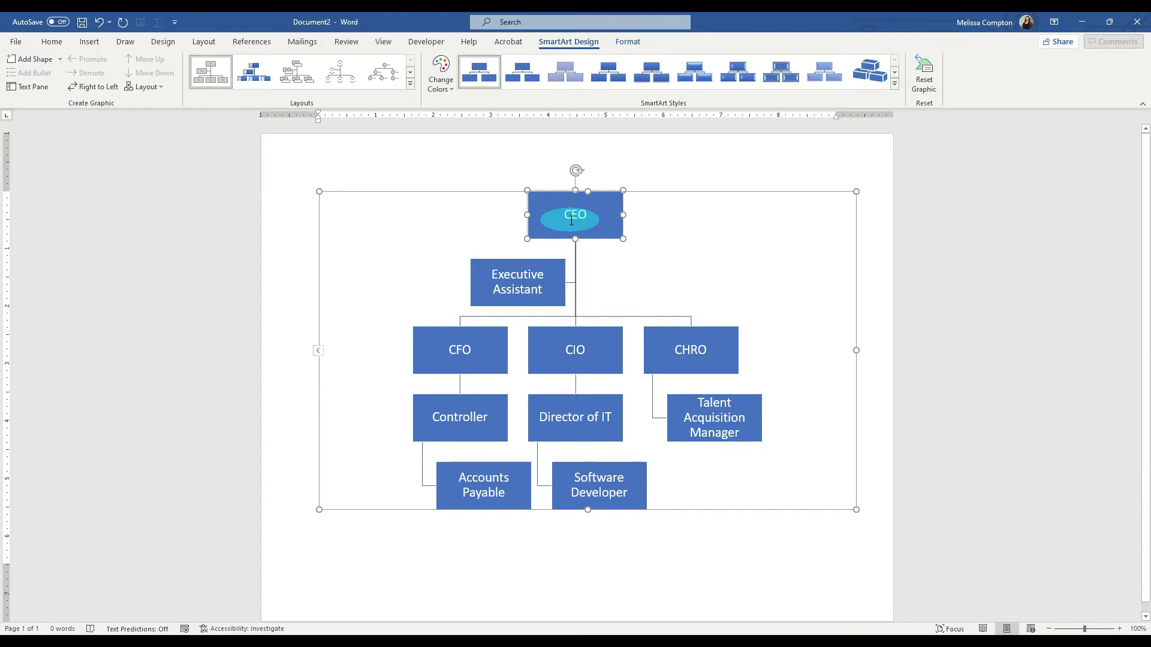
Fill the CEO box with the custom light purple #A66BD3 from More Fill Colors.
{"action": "left_click", "coordinate": [637, 45]}
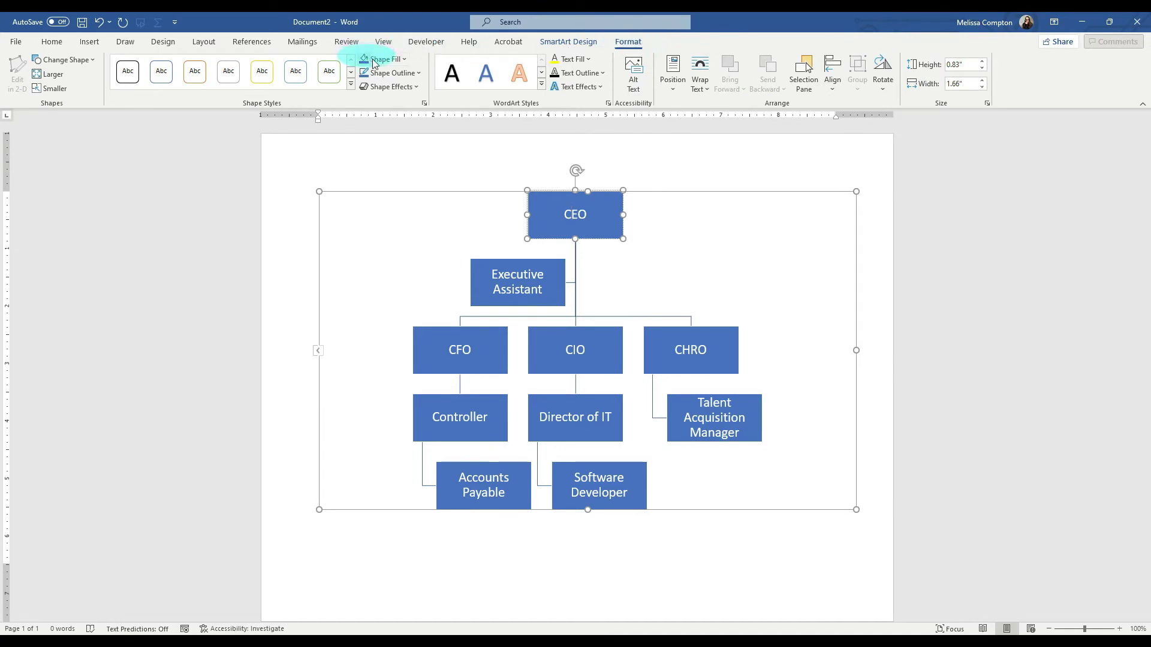
{"action": "left_click", "coordinate": [406, 59]}
{"action": "left_click", "coordinate": [455, 171]}
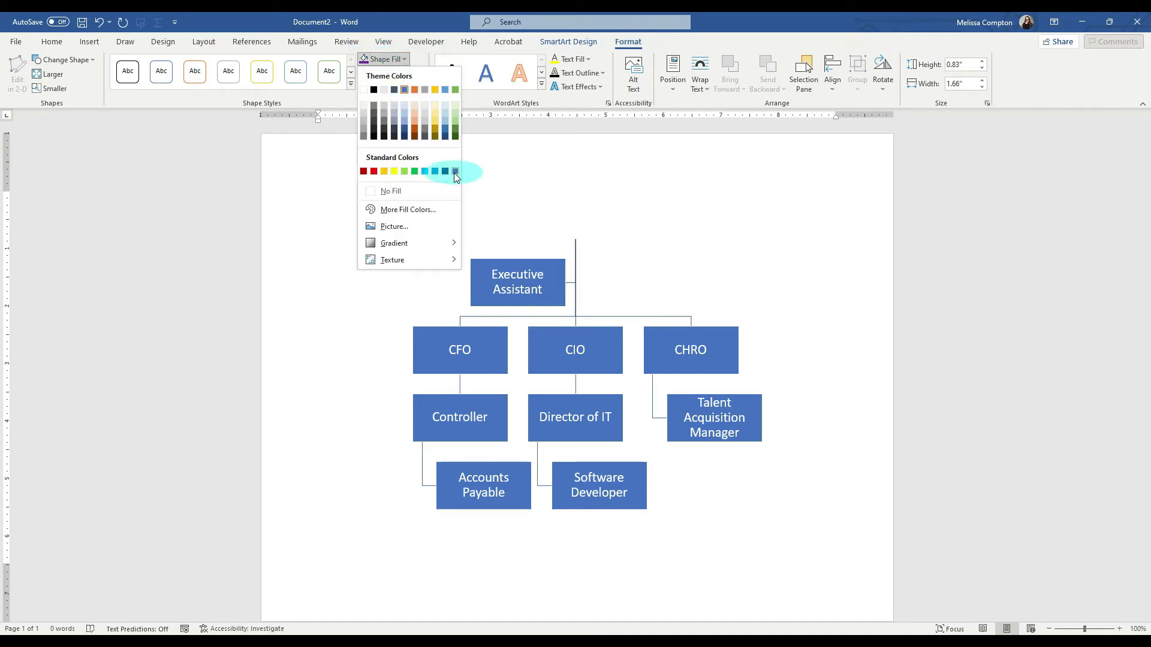
{"action": "left_click", "coordinate": [403, 59]}
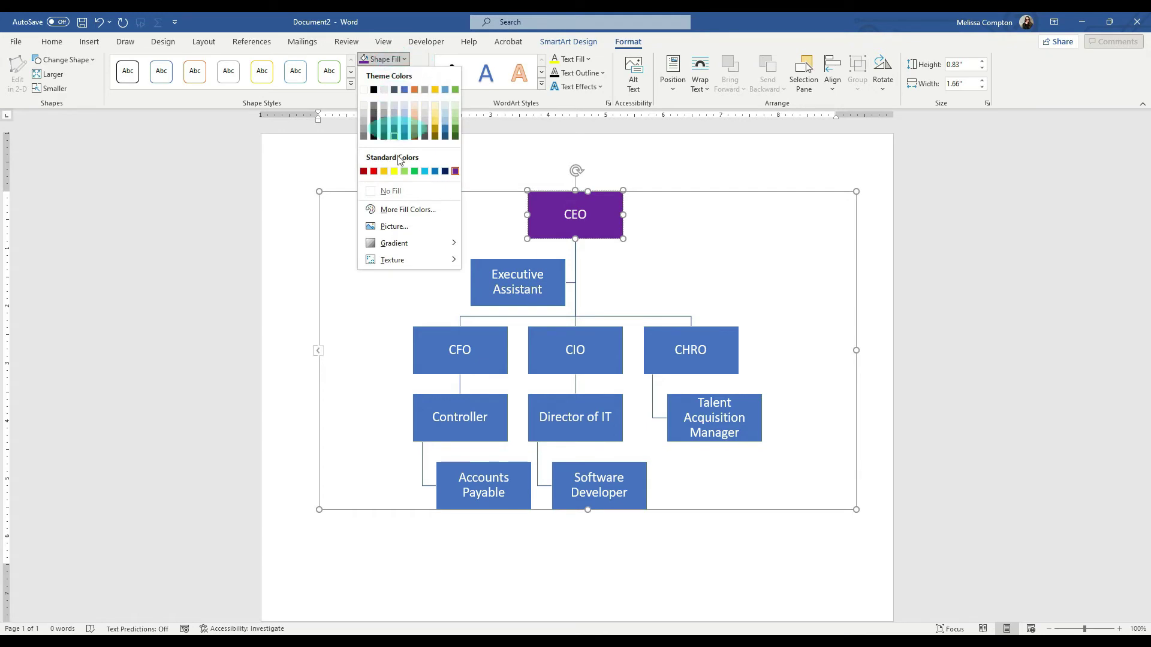
{"action": "left_click", "coordinate": [394, 210]}
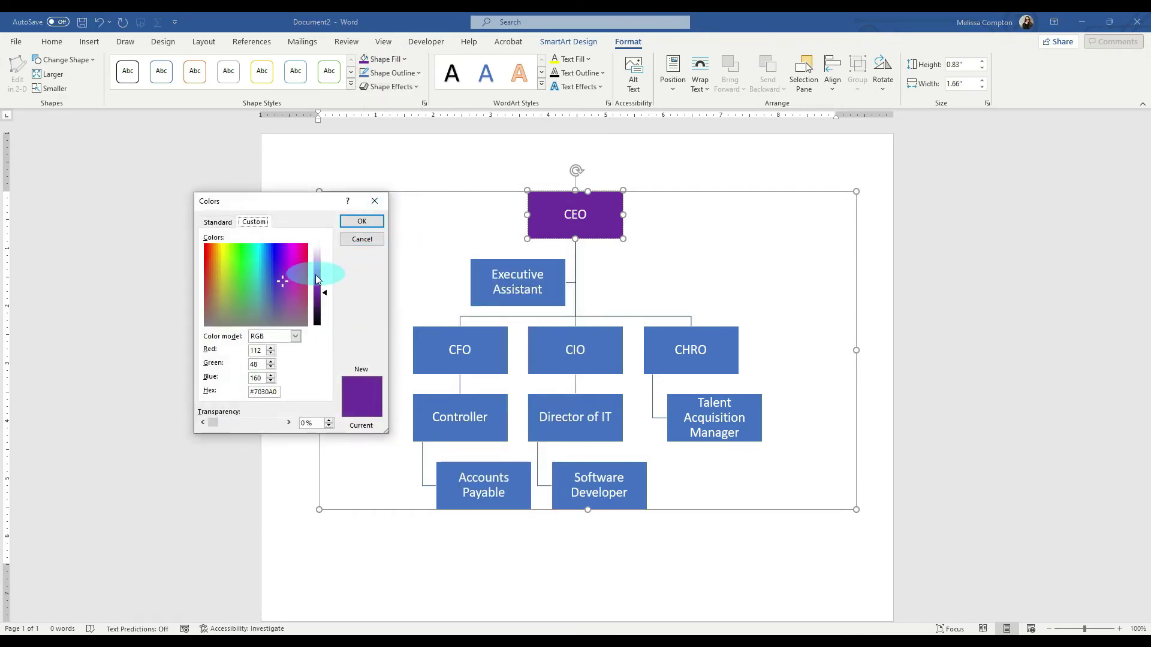
{"action": "left_click", "coordinate": [316, 277]}
{"action": "left_click", "coordinate": [362, 221]}
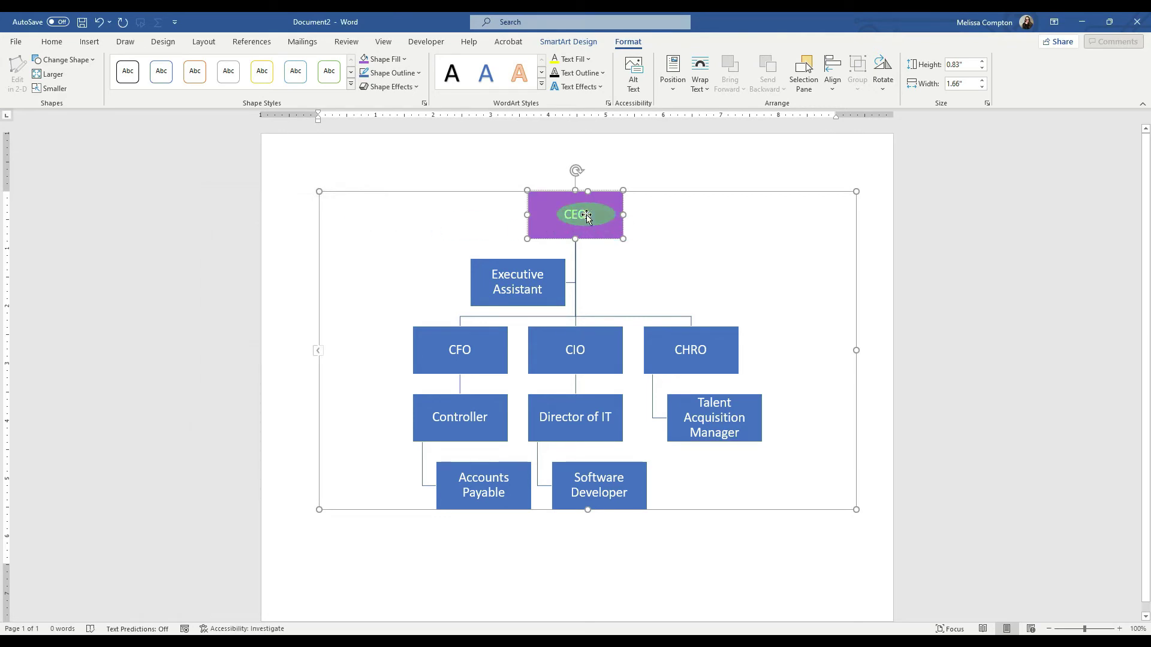
Test black and red CEO text before restoring white, then fill Executive Assistant purple.
{"action": "left_click", "coordinate": [588, 60]}
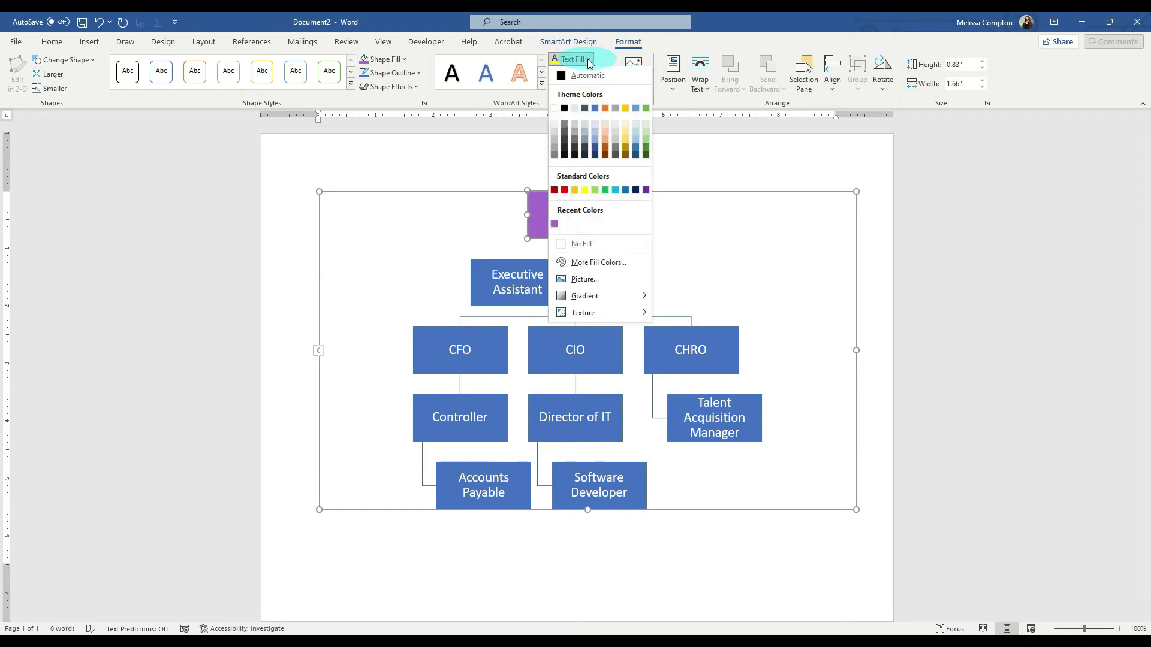
{"action": "left_click", "coordinate": [560, 76]}
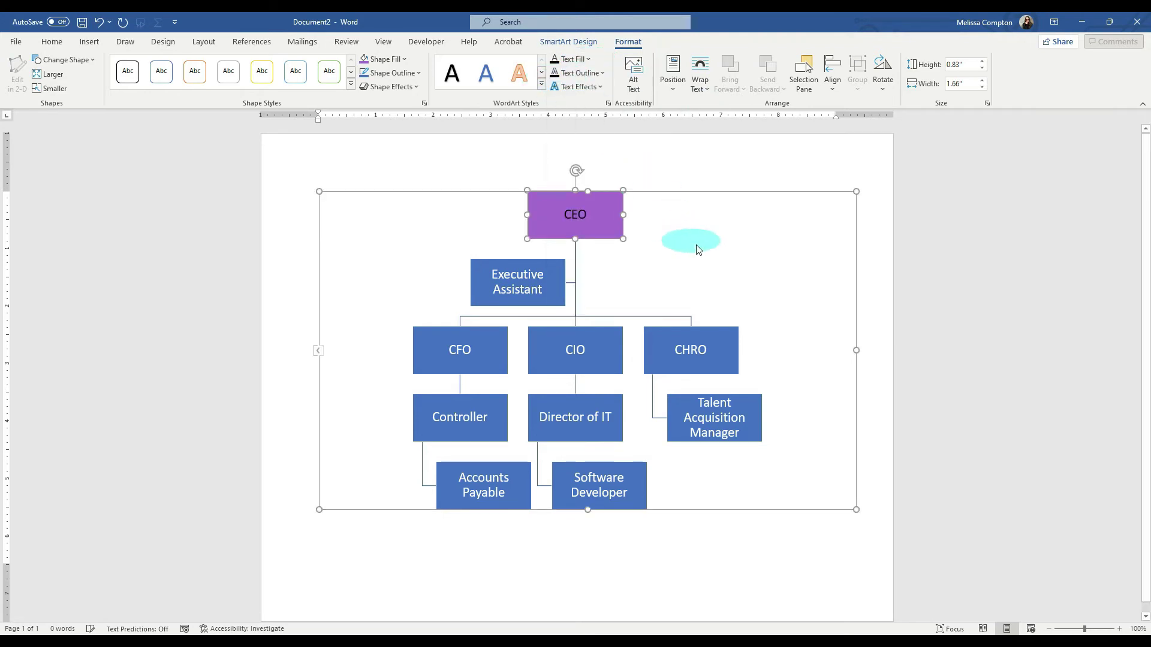
{"action": "left_click", "coordinate": [587, 61]}
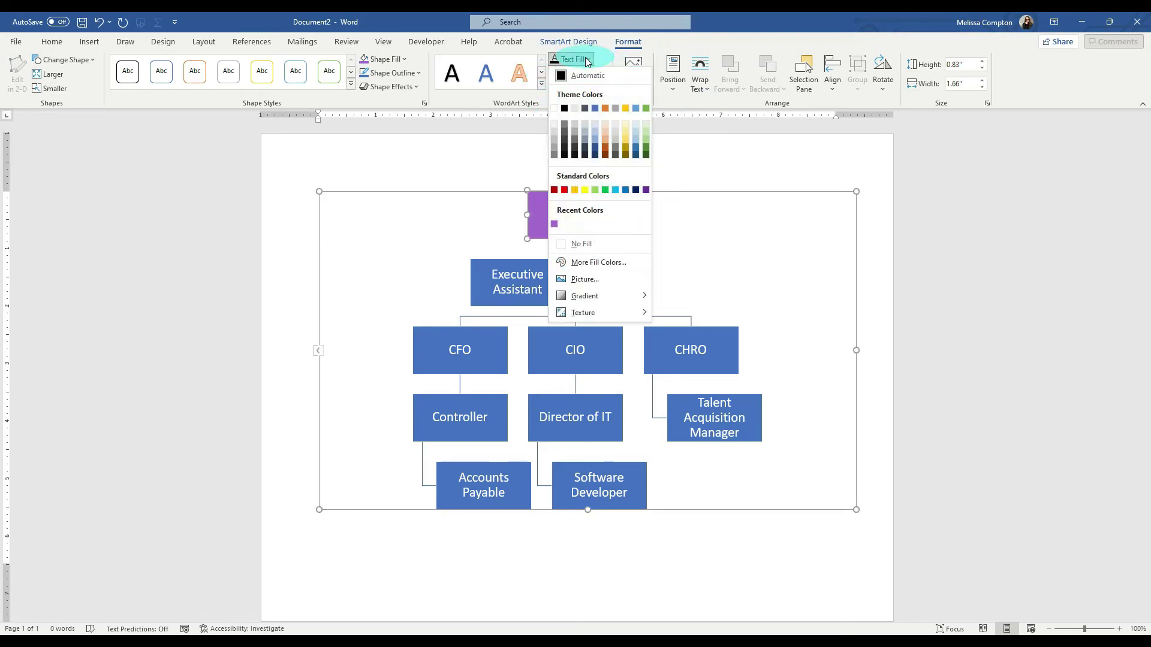
{"action": "left_click", "coordinate": [564, 190]}
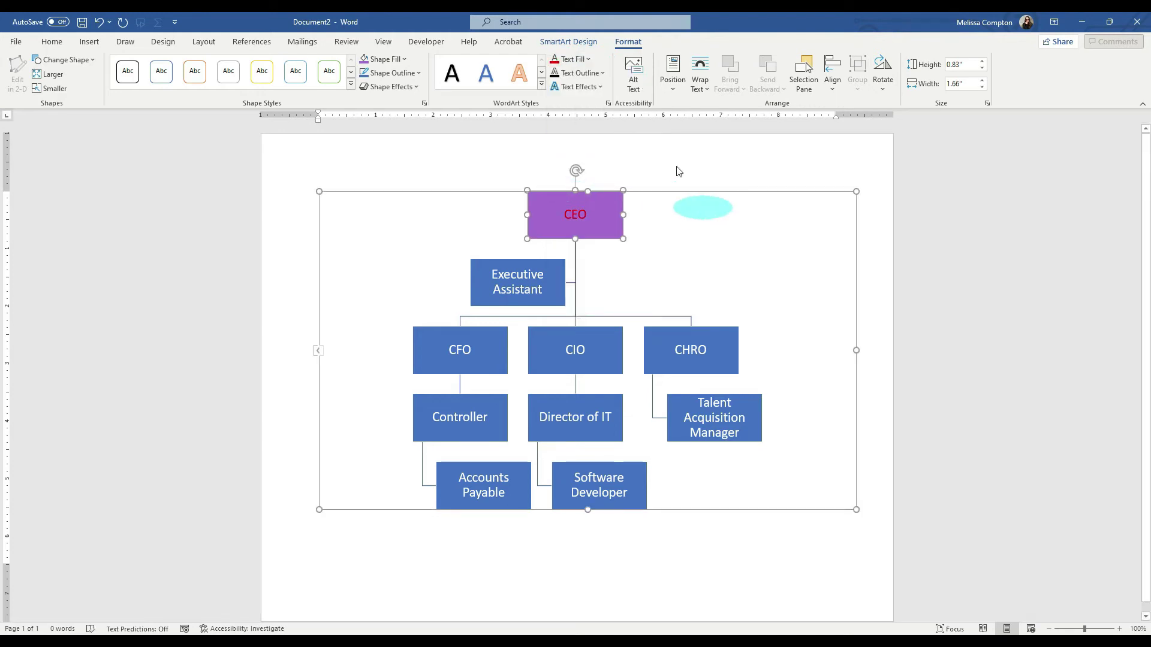
{"action": "left_click", "coordinate": [592, 57]}
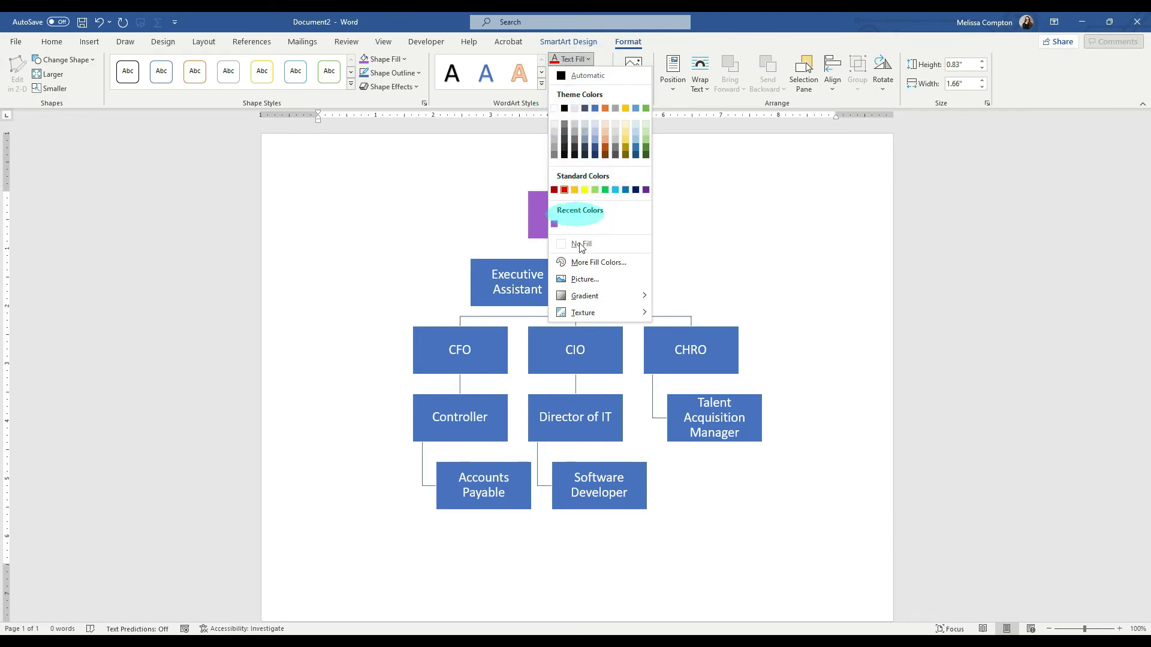
{"action": "left_click", "coordinate": [556, 108]}
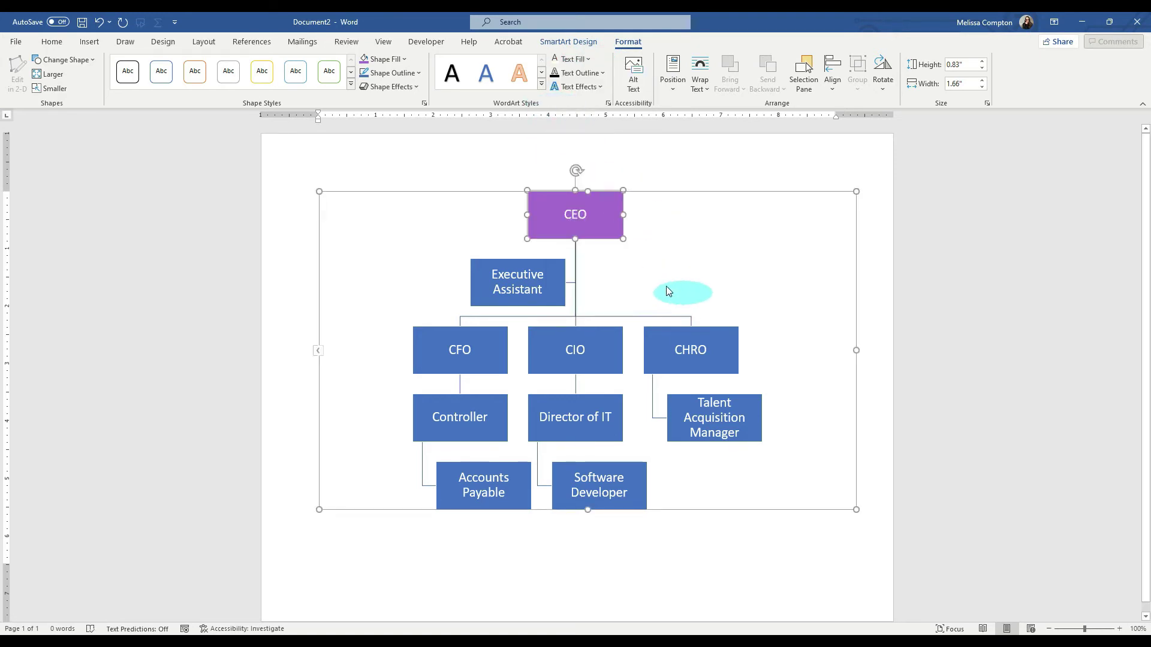
{"action": "left_click", "coordinate": [541, 282]}
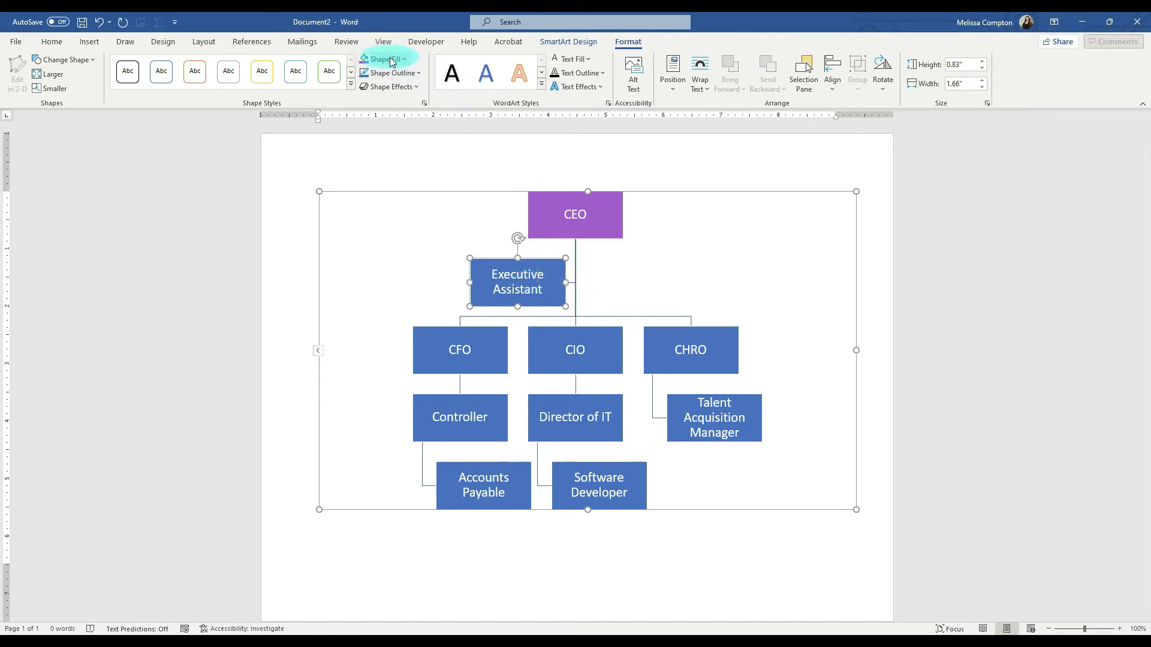
{"action": "left_click", "coordinate": [365, 58]}
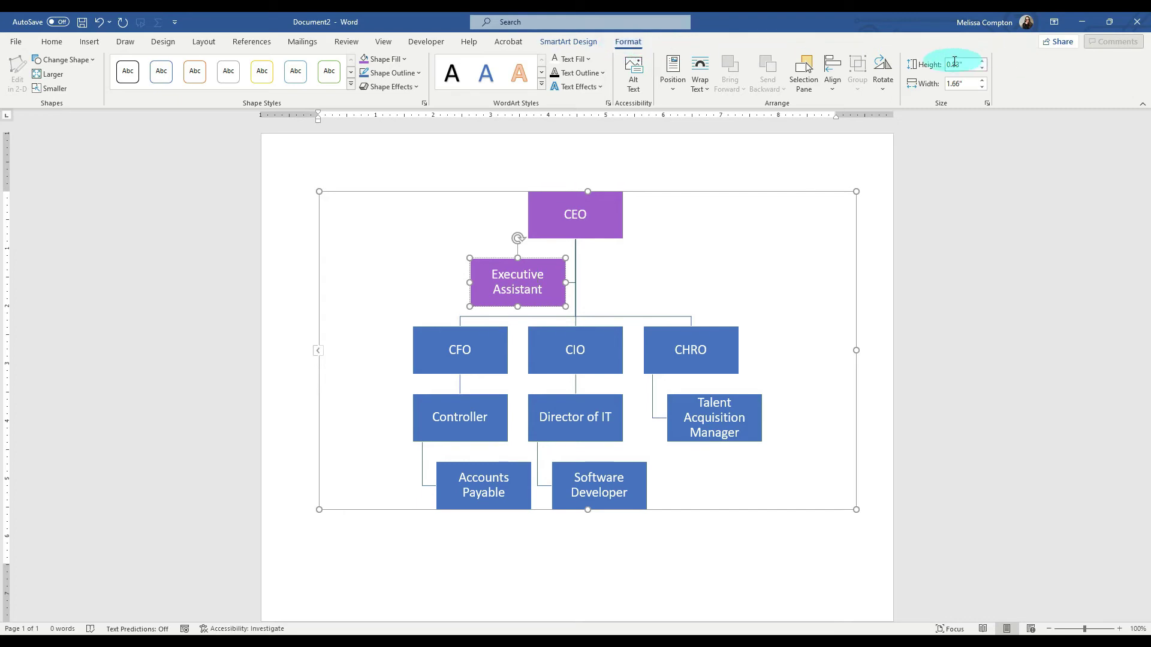
Raise the CEO box height to 1.2 inches with the Height spinner.
{"action": "left_click", "coordinate": [564, 227]}
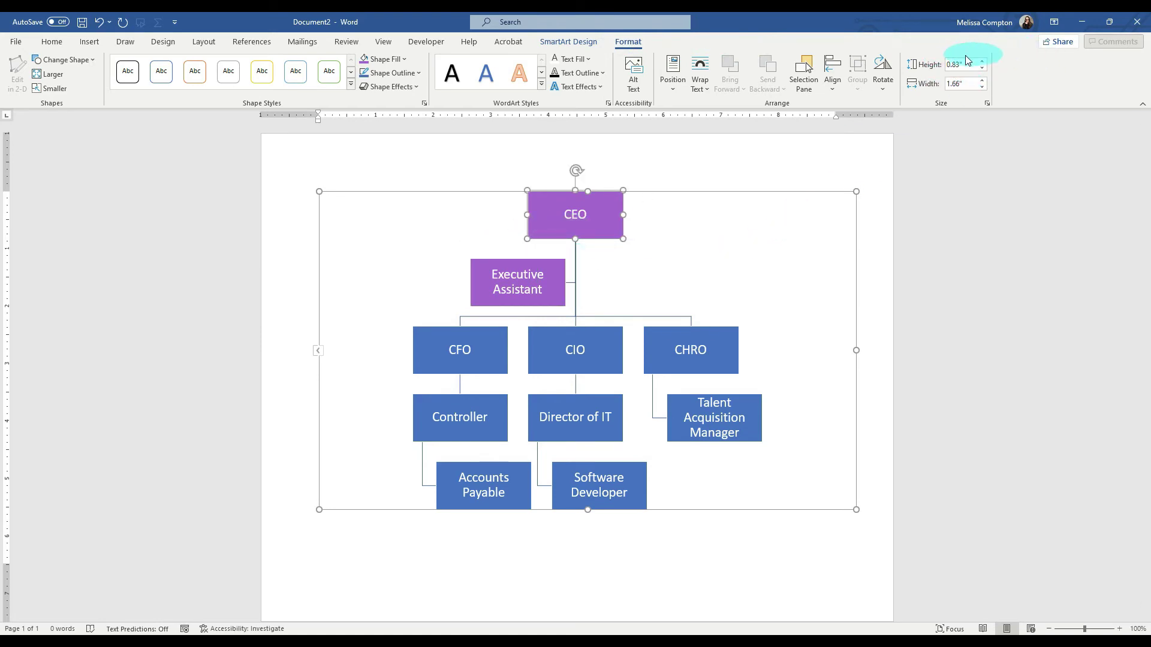
{"action": "left_click", "coordinate": [984, 63]}
{"action": "left_click", "coordinate": [984, 63]}
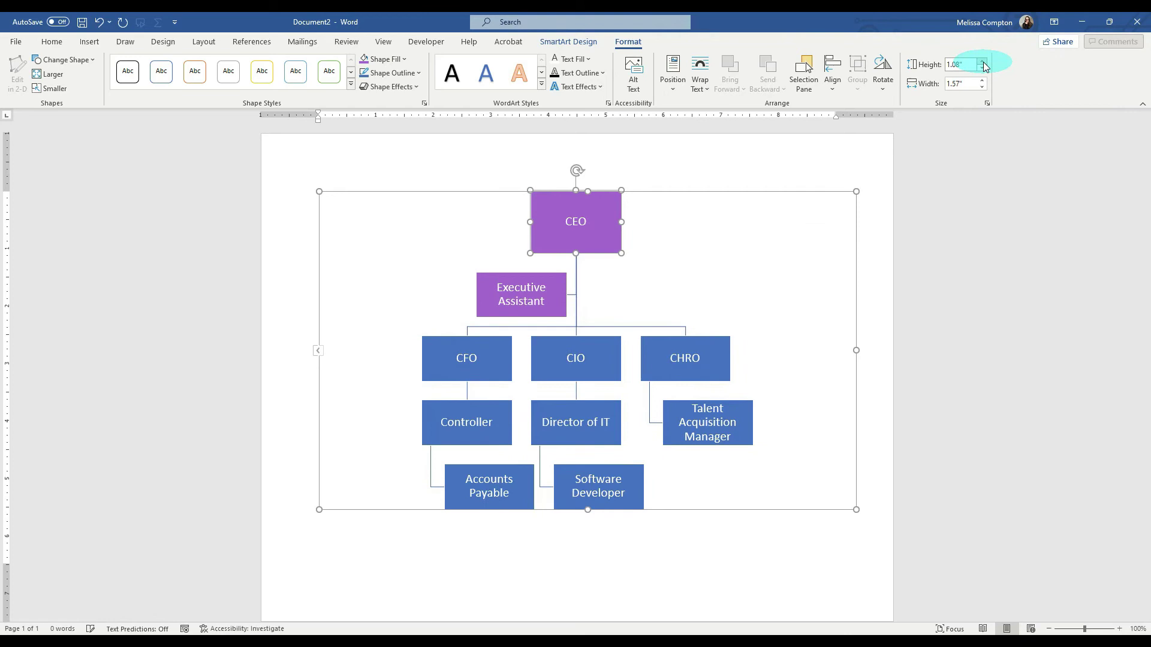
{"action": "left_click", "coordinate": [983, 62]}
{"action": "left_click", "coordinate": [959, 64]}
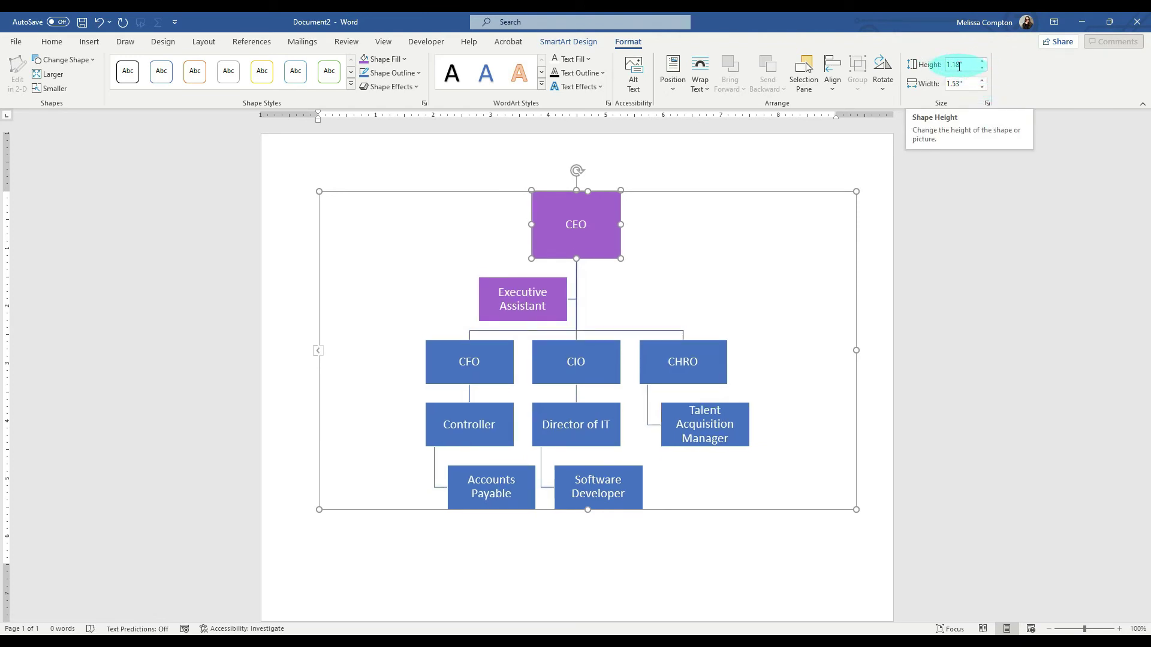
{"action": "left_click", "coordinate": [984, 63]}
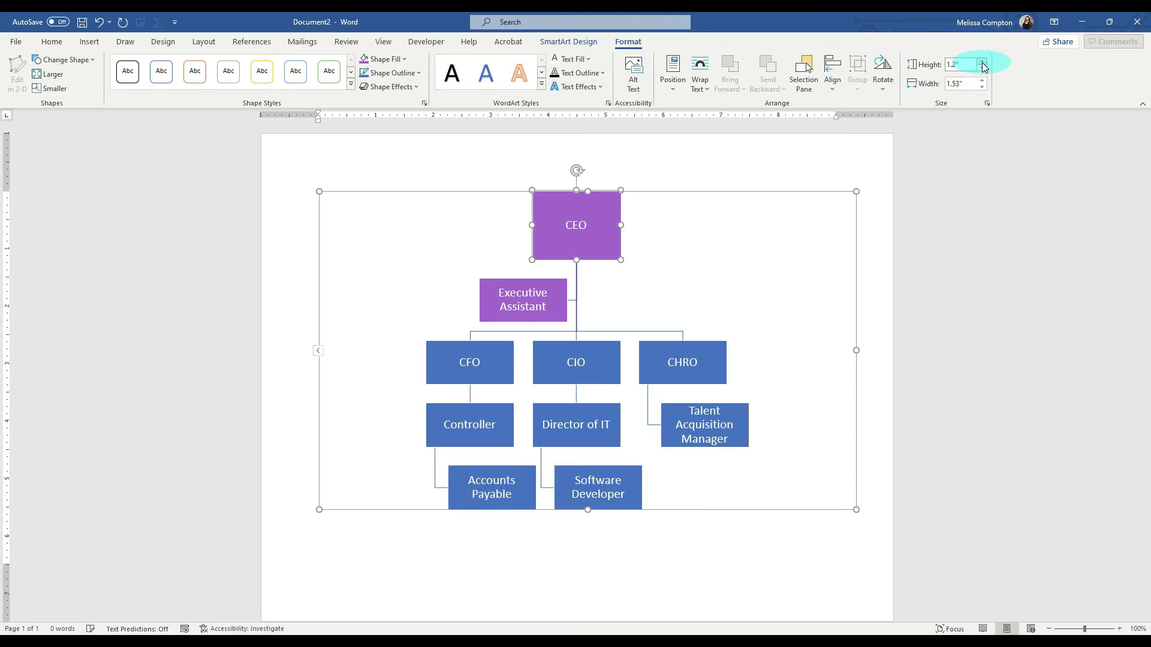
Make the Executive Assistant box 0.88 inches tall and 1.9 inches wide to fit one line.
{"action": "left_click", "coordinate": [527, 304]}
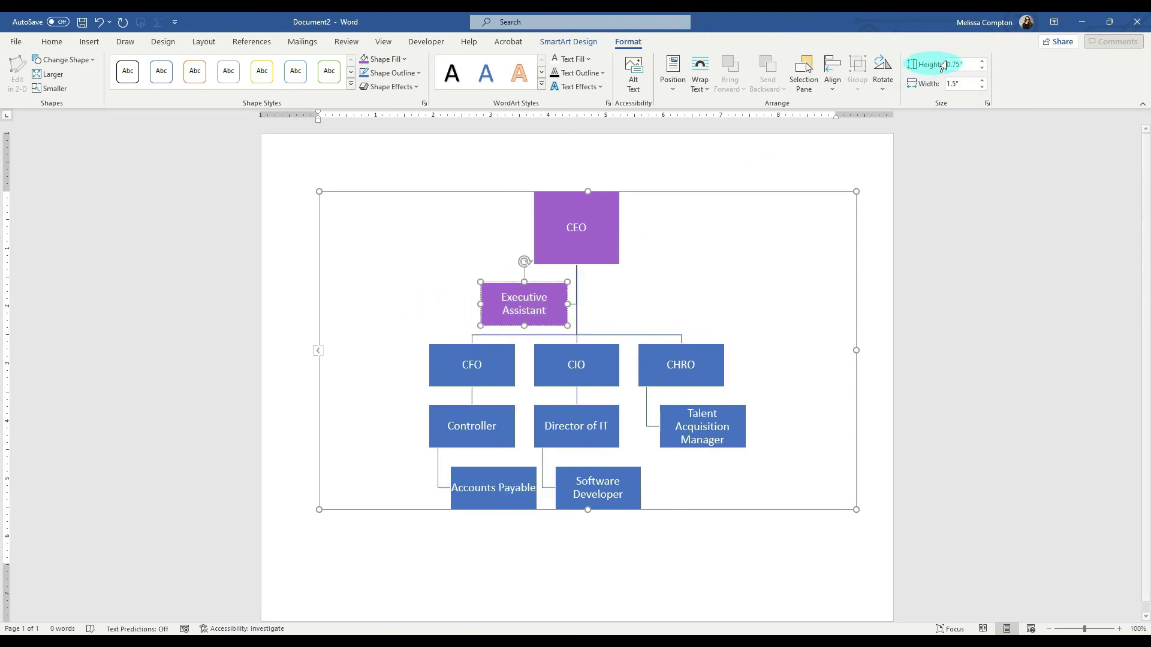
{"action": "left_click", "coordinate": [982, 62]}
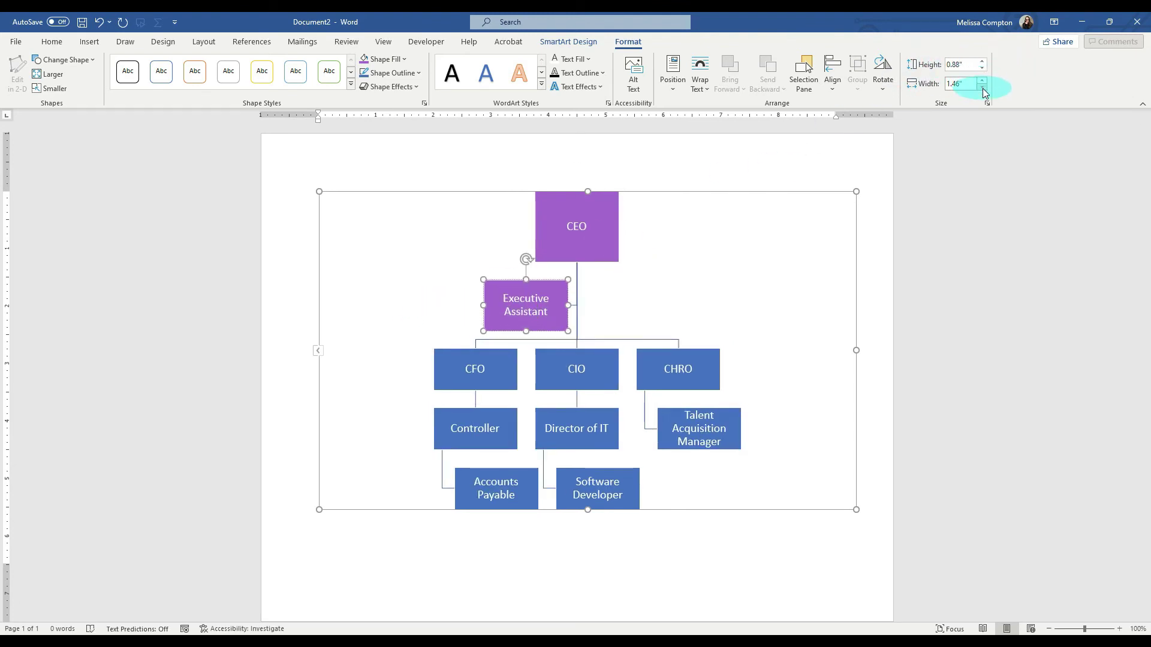
{"action": "left_click", "coordinate": [983, 81]}
{"action": "left_click", "coordinate": [984, 81]}
{"action": "left_click", "coordinate": [984, 81]}
{"action": "left_click", "coordinate": [983, 81]}
{"action": "left_click", "coordinate": [984, 81]}
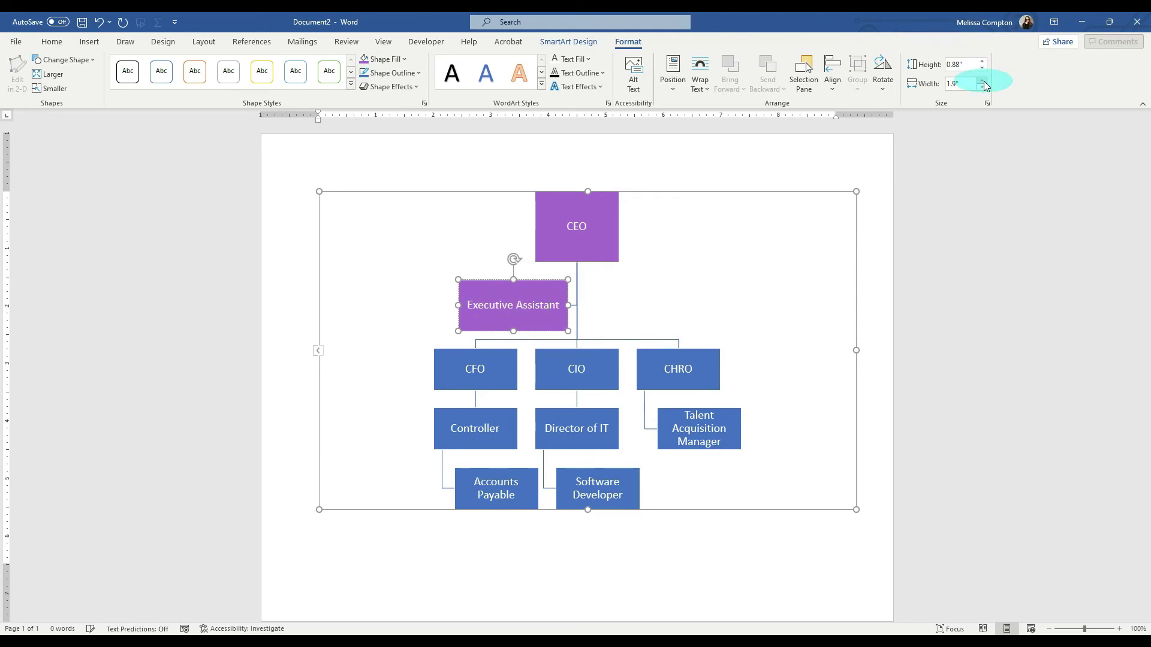
Try wider values for the Talent Acquisition Manager box, leaving it 1.46 inches wide.
{"action": "left_click", "coordinate": [698, 426]}
{"action": "left_click", "coordinate": [982, 66]}
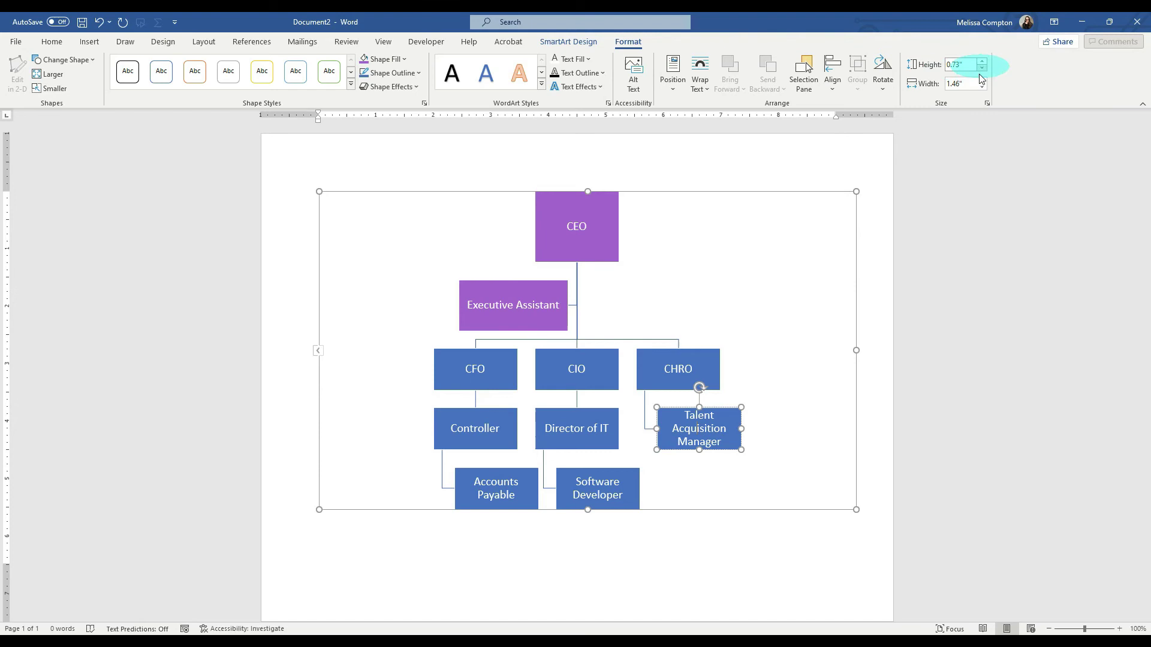
{"action": "left_click", "coordinate": [984, 85]}
{"action": "left_click", "coordinate": [984, 85]}
{"action": "left_click", "coordinate": [984, 85]}
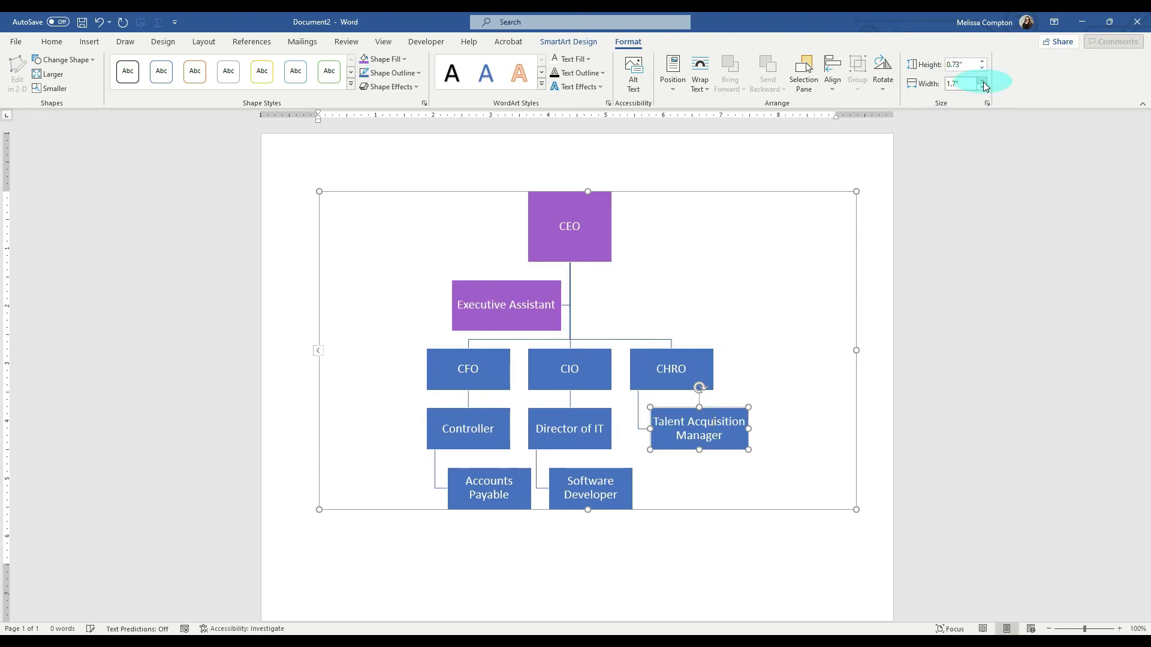
{"action": "left_click", "coordinate": [984, 85]}
{"action": "left_click", "coordinate": [984, 85]}
{"action": "left_click", "coordinate": [984, 85]}
{"action": "left_click", "coordinate": [984, 86]}
{"action": "left_click", "coordinate": [983, 85]}
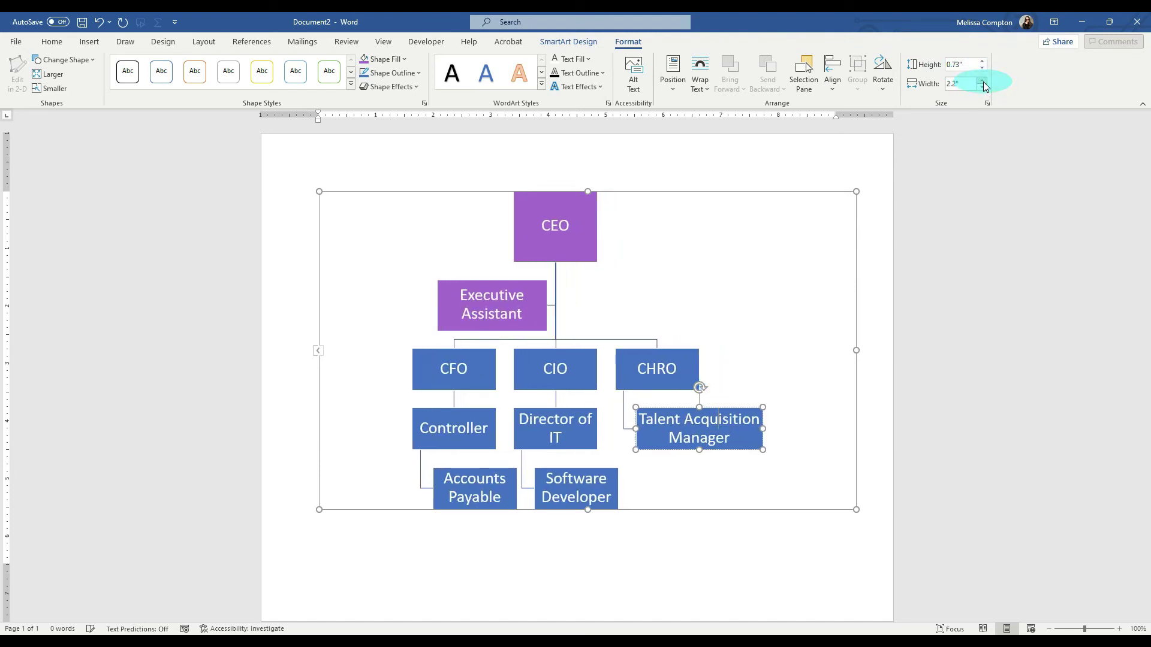
{"action": "left_click", "coordinate": [984, 85]}
{"action": "left_click", "coordinate": [984, 85]}
{"action": "left_click", "coordinate": [984, 85]}
{"action": "left_click", "coordinate": [984, 86]}
{"action": "left_click", "coordinate": [984, 85]}
{"action": "left_click", "coordinate": [984, 85]}
{"action": "left_click", "coordinate": [984, 85]}
{"action": "left_click", "coordinate": [984, 85]}
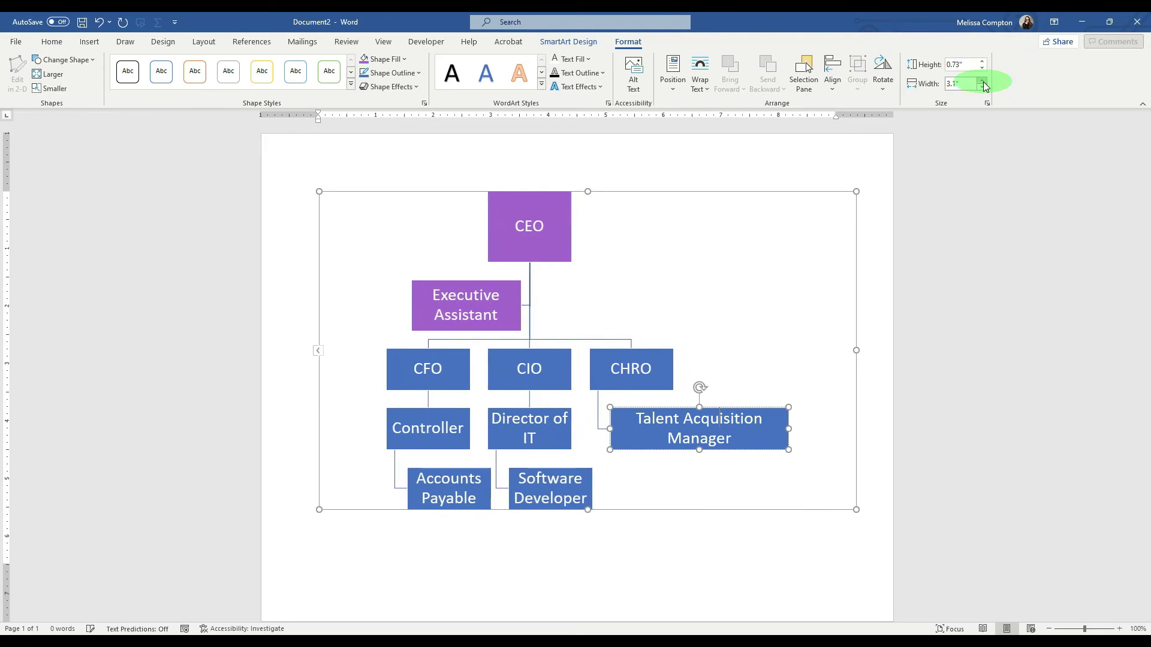
{"action": "left_click", "coordinate": [983, 85]}
{"action": "left_click", "coordinate": [983, 85]}
{"action": "left_click", "coordinate": [984, 85]}
{"action": "left_click", "coordinate": [984, 85]}
{"action": "left_click", "coordinate": [984, 85]}
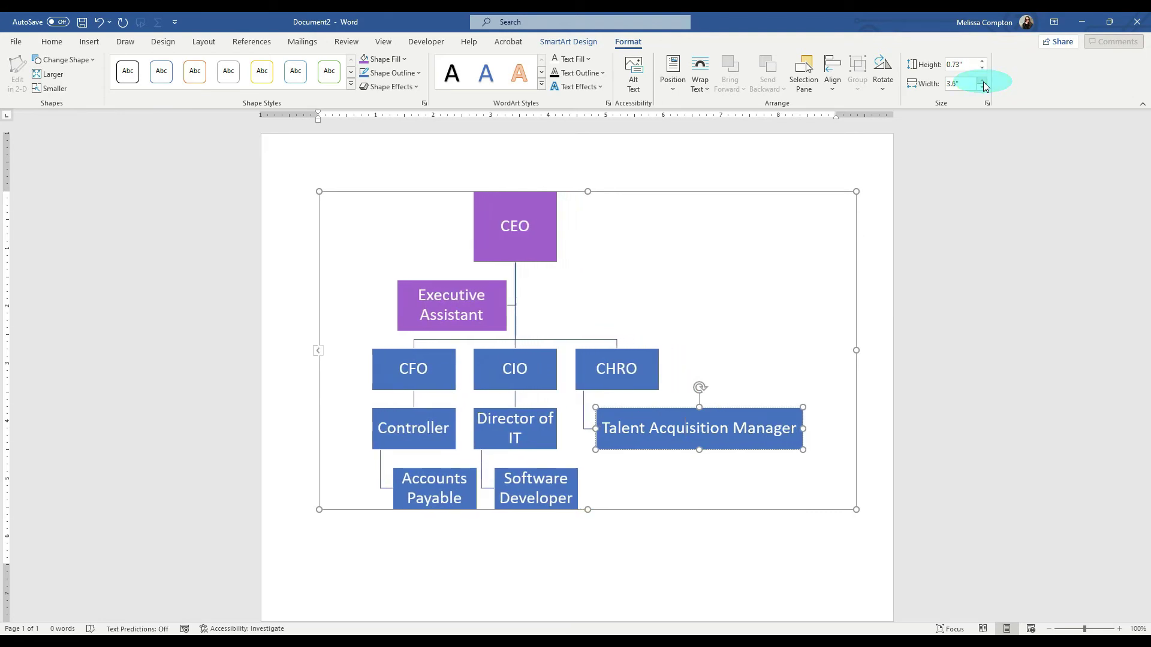
{"action": "left_click", "coordinate": [984, 85]}
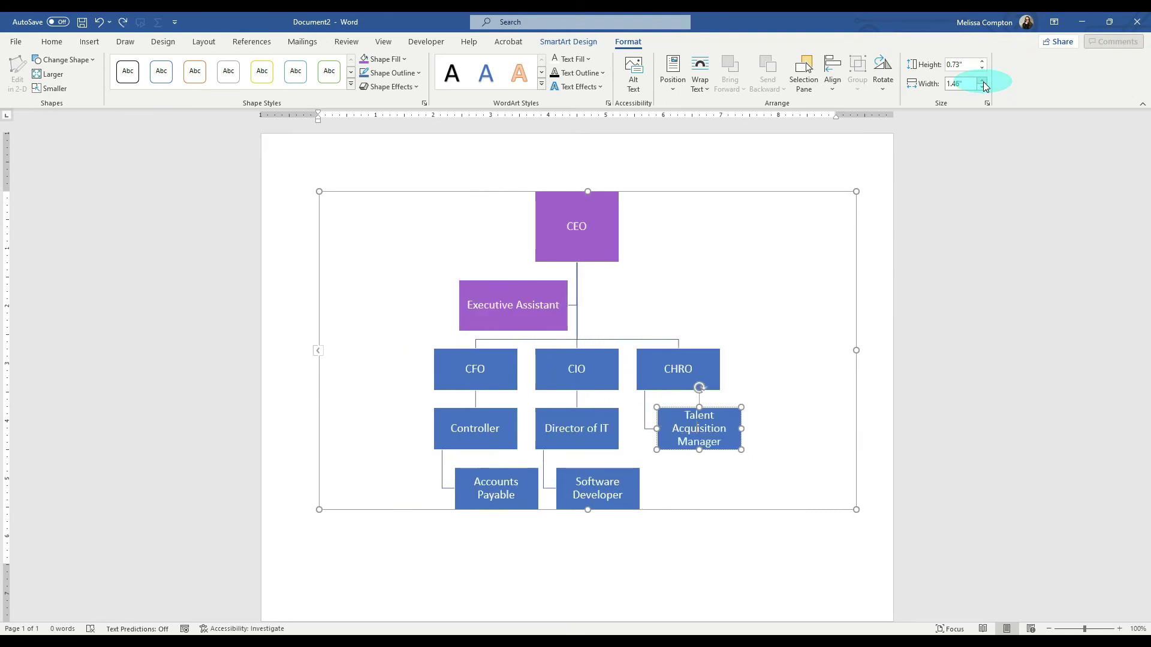
{"action": "left_click", "coordinate": [614, 223]}
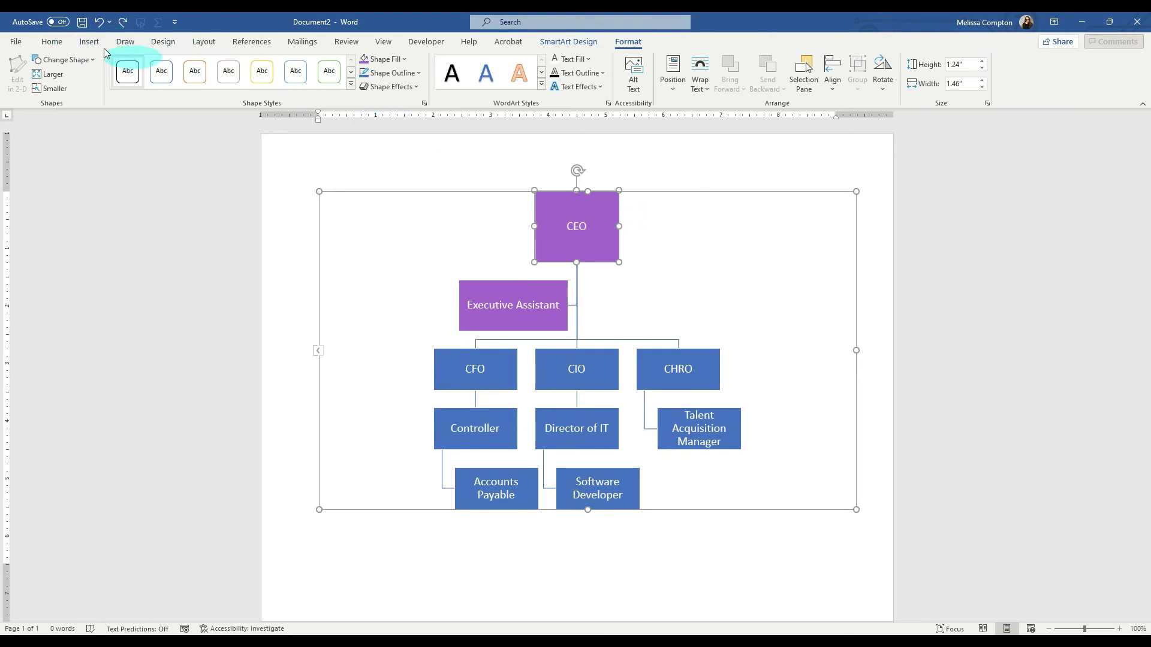
Enlarge the CEO label text to 36 pt.
{"action": "left_click", "coordinate": [61, 43]}
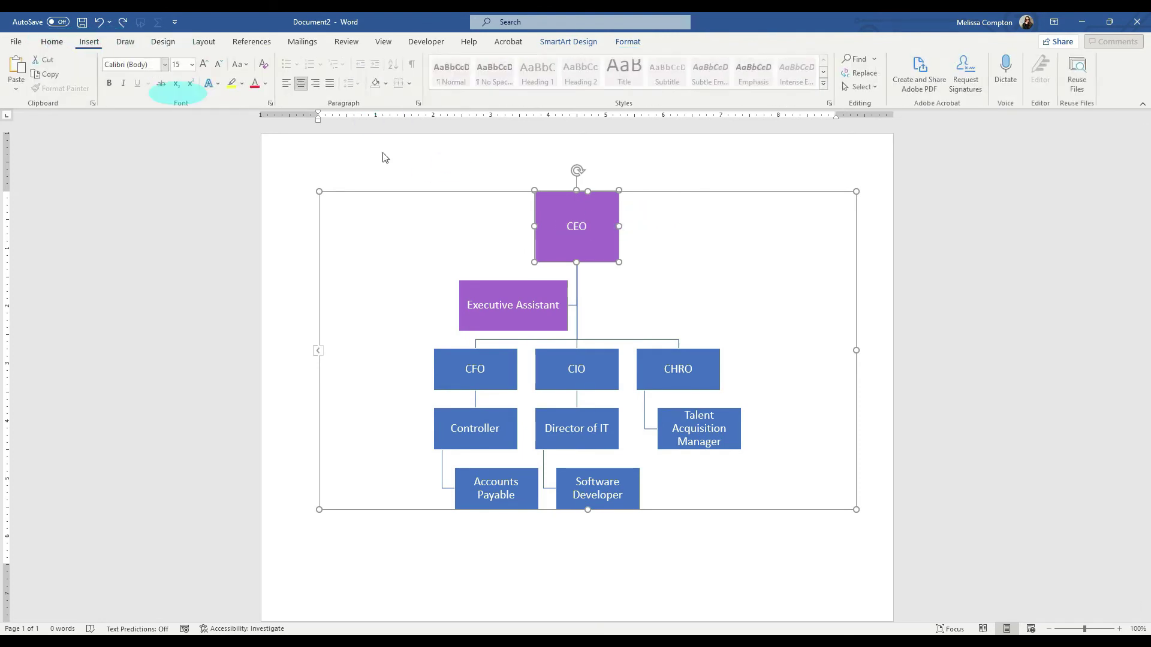
{"action": "double_click", "coordinate": [580, 227]}
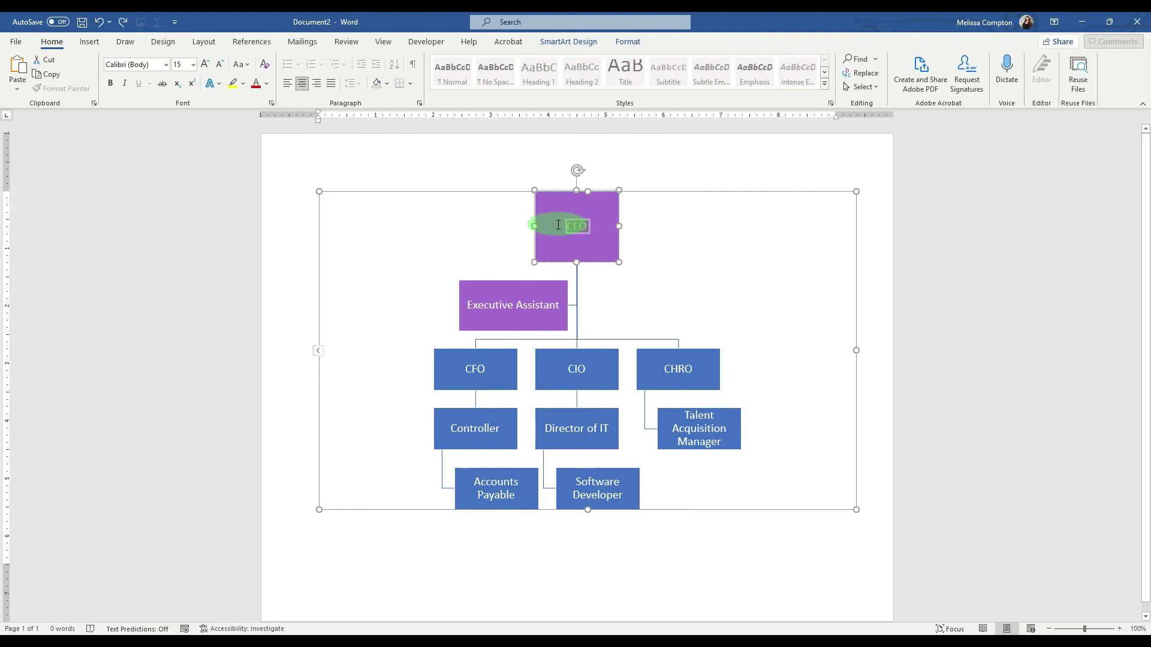
{"action": "left_click", "coordinate": [205, 64]}
{"action": "left_click", "coordinate": [204, 64]}
{"action": "left_click", "coordinate": [205, 64]}
{"action": "left_click", "coordinate": [193, 64]}
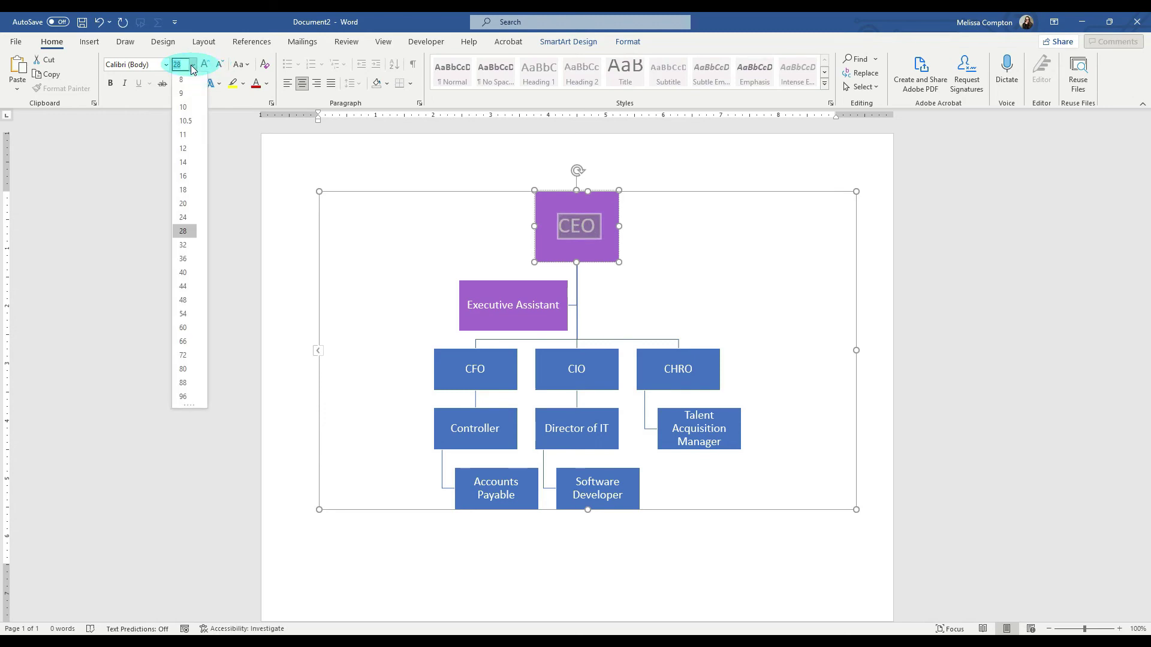
{"action": "left_click", "coordinate": [183, 258]}
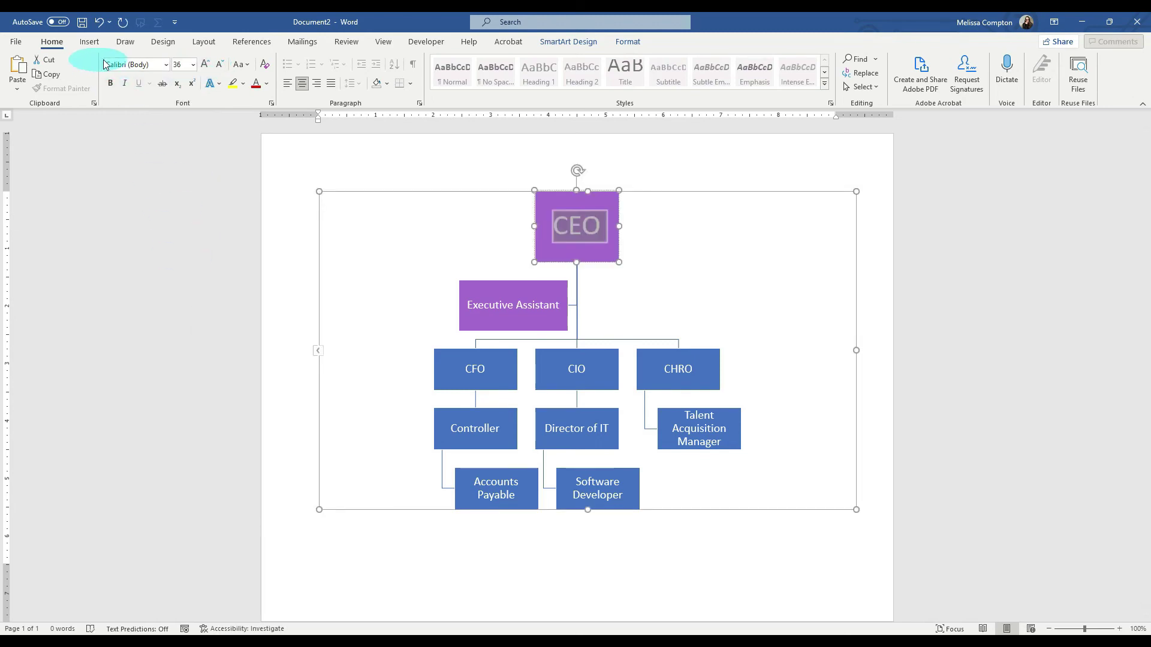
Set the CEO label in the Abadi font.
{"action": "left_click", "coordinate": [166, 65]}
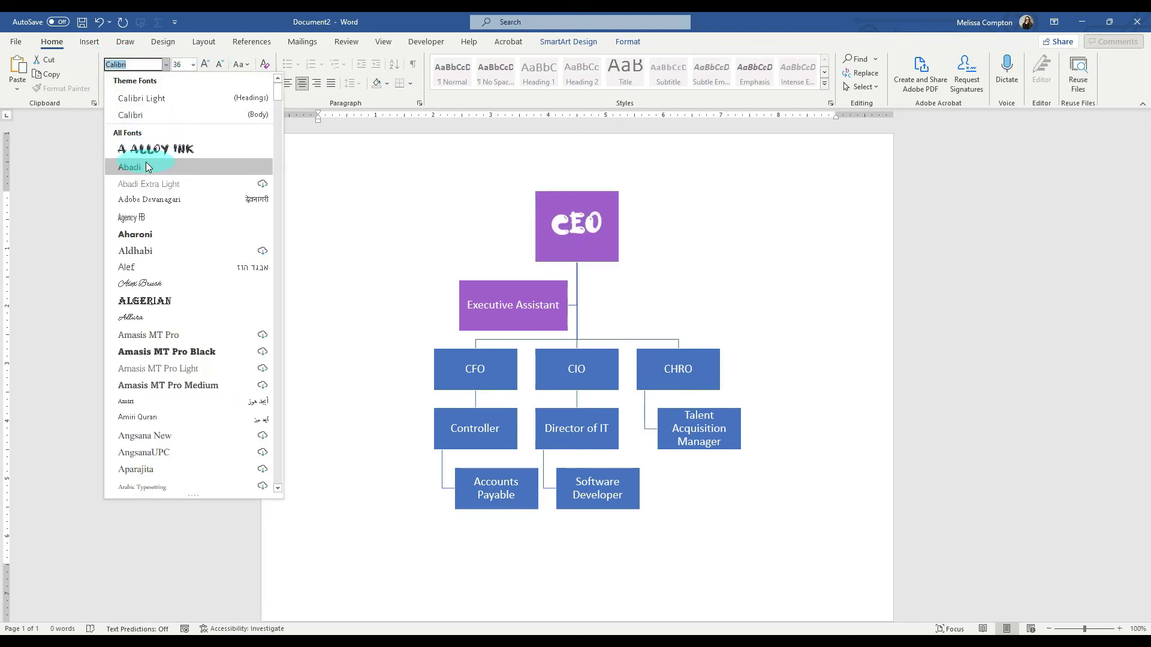
{"action": "left_click", "coordinate": [145, 164]}
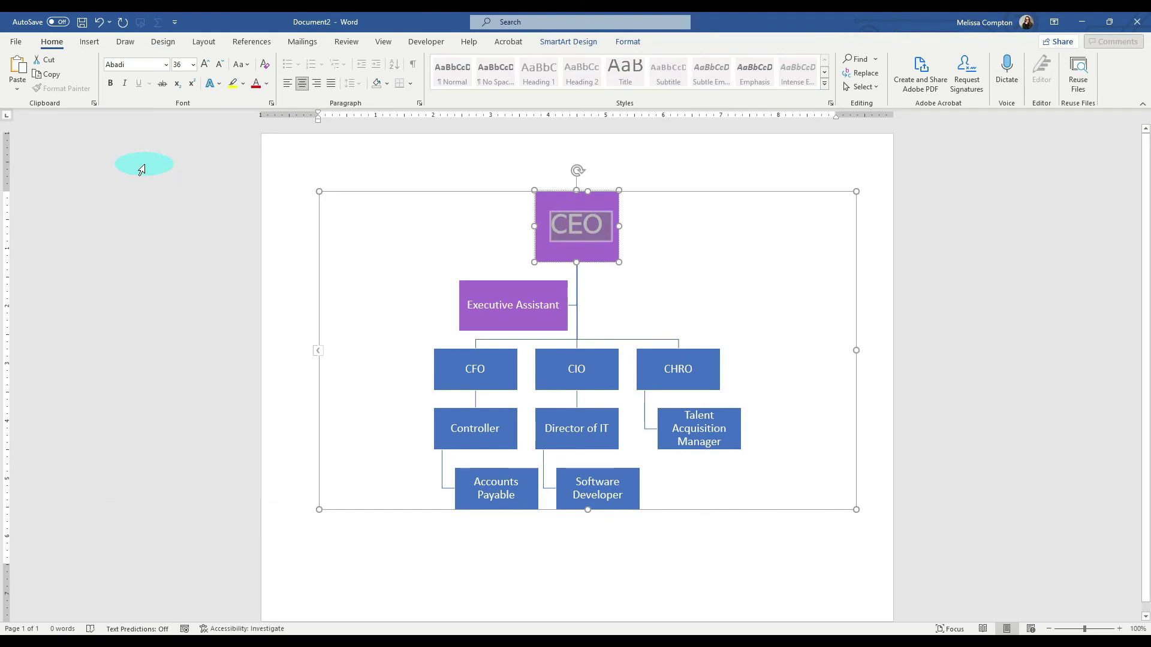
{"action": "left_click", "coordinate": [455, 561]}
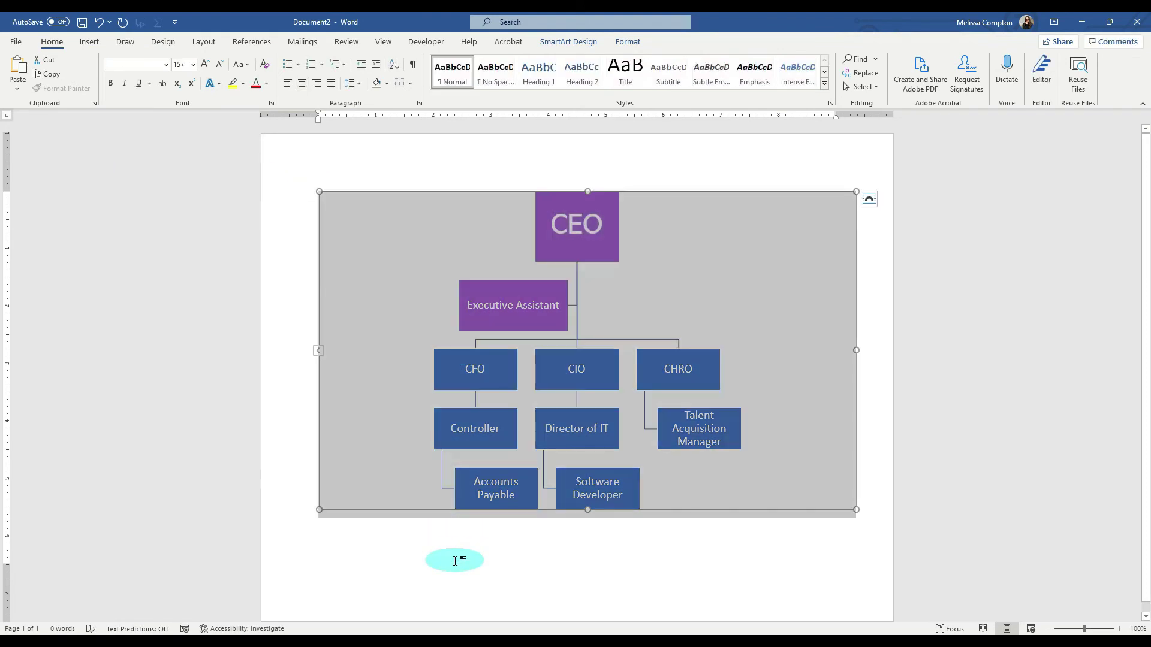
{"action": "left_click", "coordinate": [871, 507]}
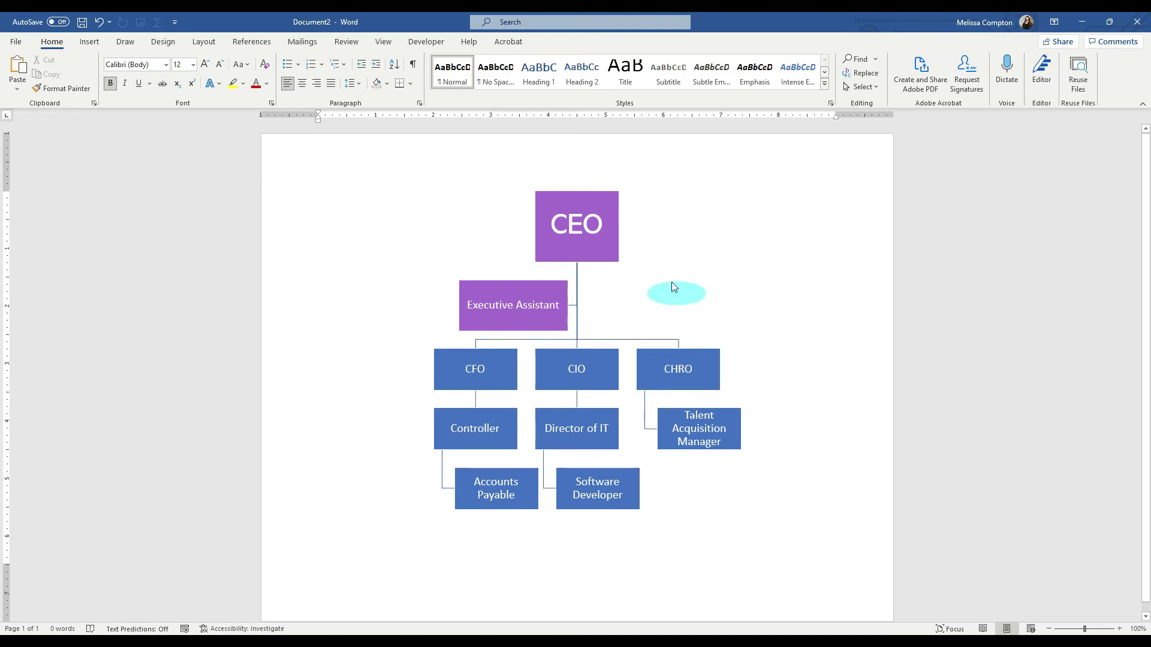
{"action": "left_click", "coordinate": [668, 265]}
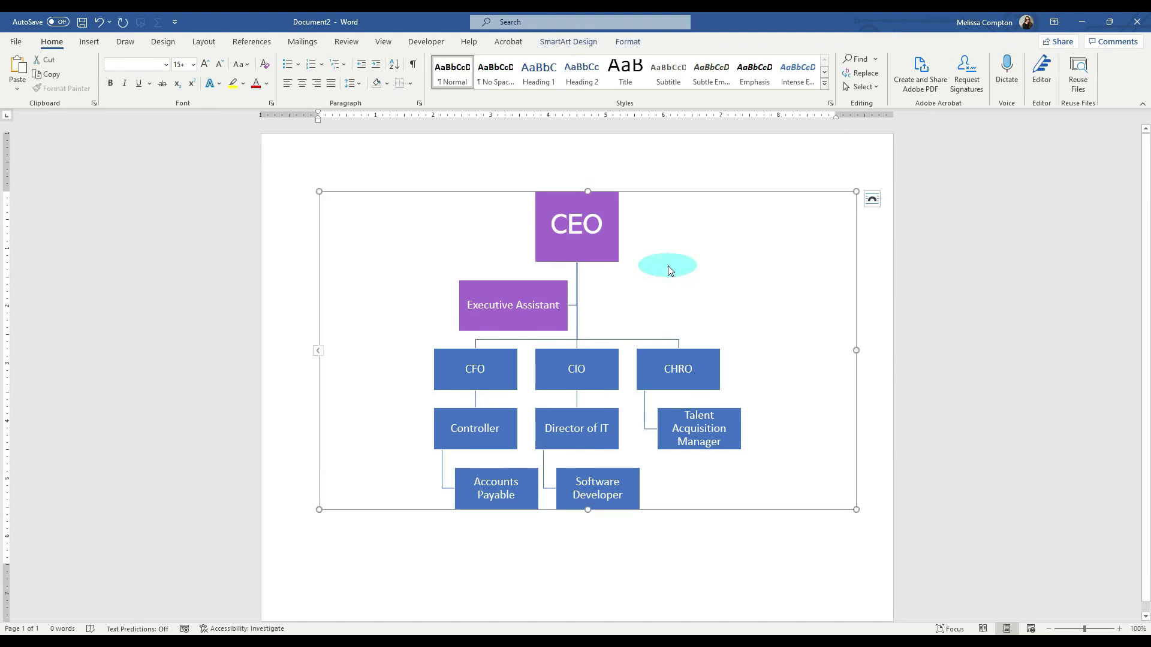
{"action": "left_click", "coordinate": [319, 353]}
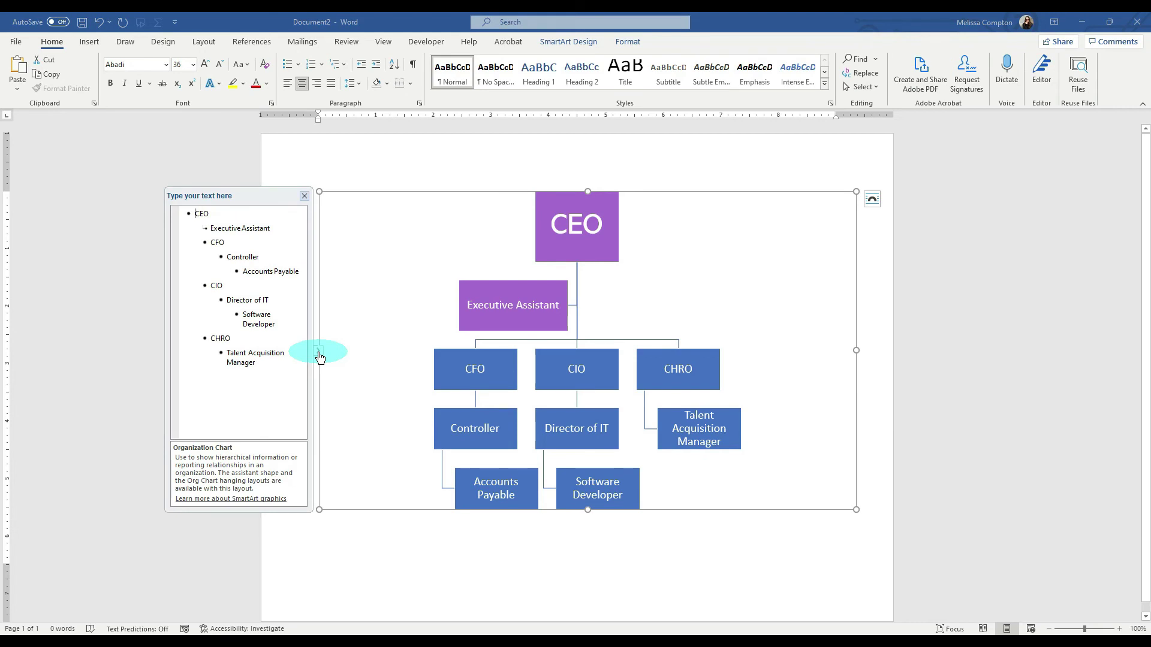
{"action": "left_click", "coordinate": [319, 358]}
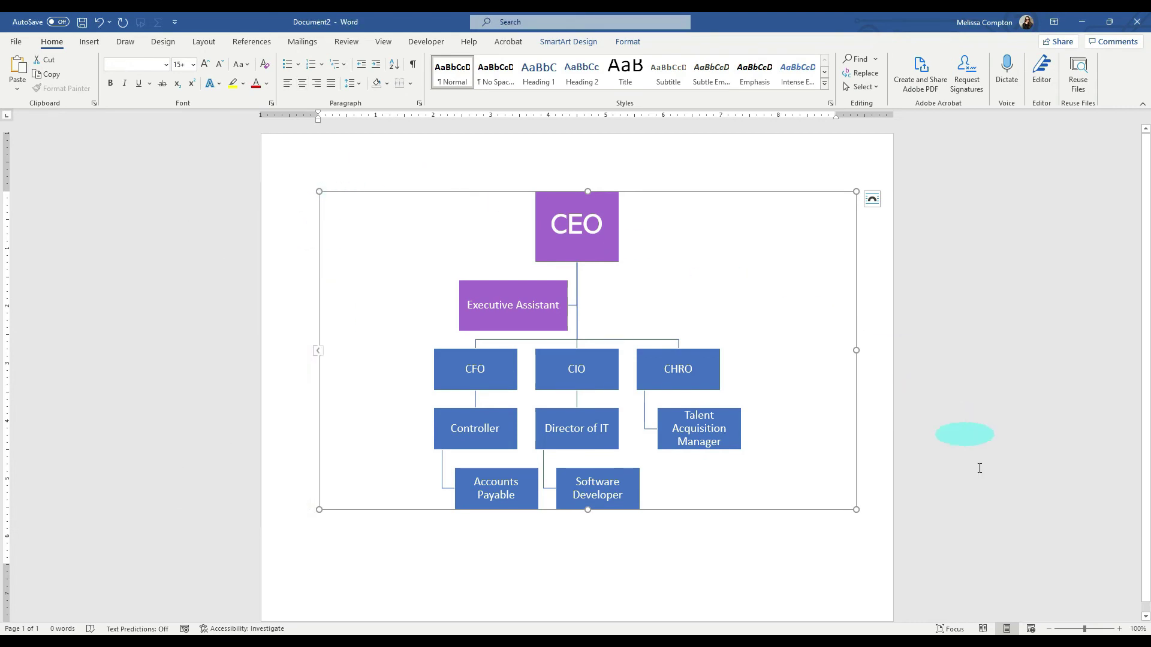
{"action": "left_click", "coordinate": [877, 506]}
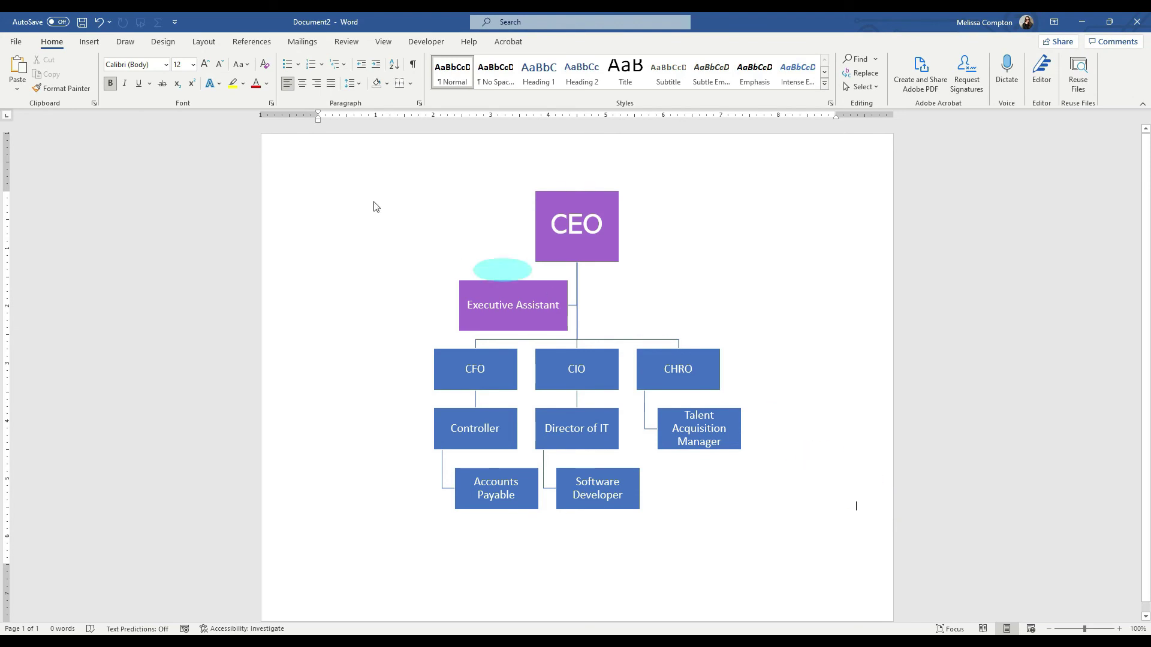
{"action": "left_click", "coordinate": [16, 43]}
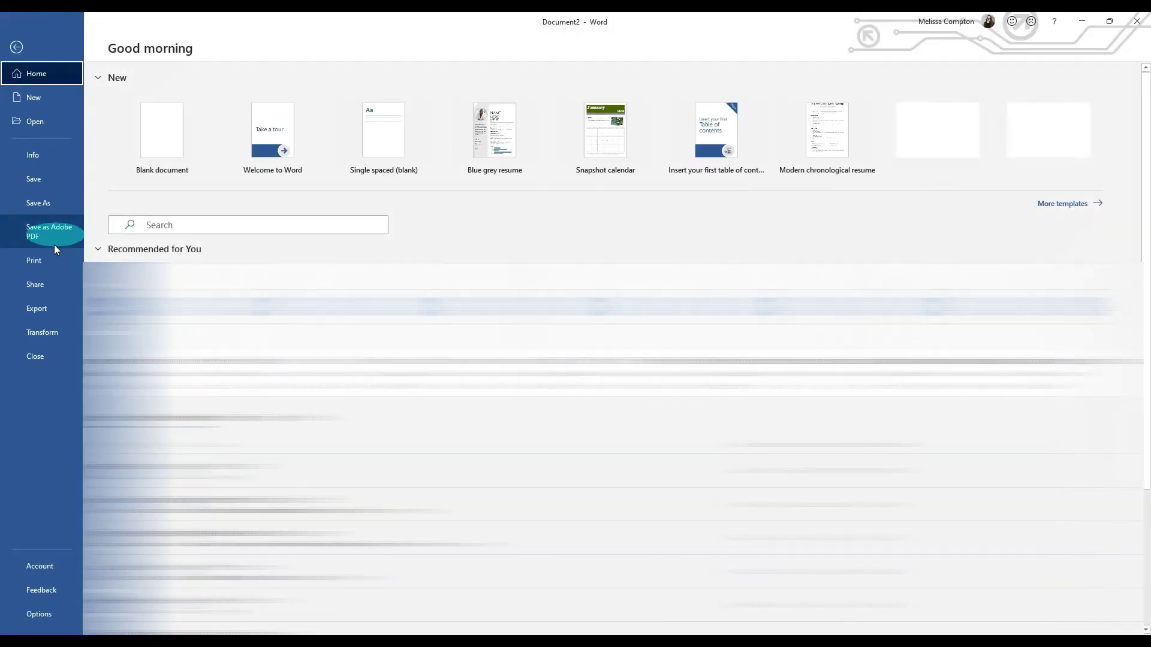
{"action": "left_click", "coordinate": [56, 205]}
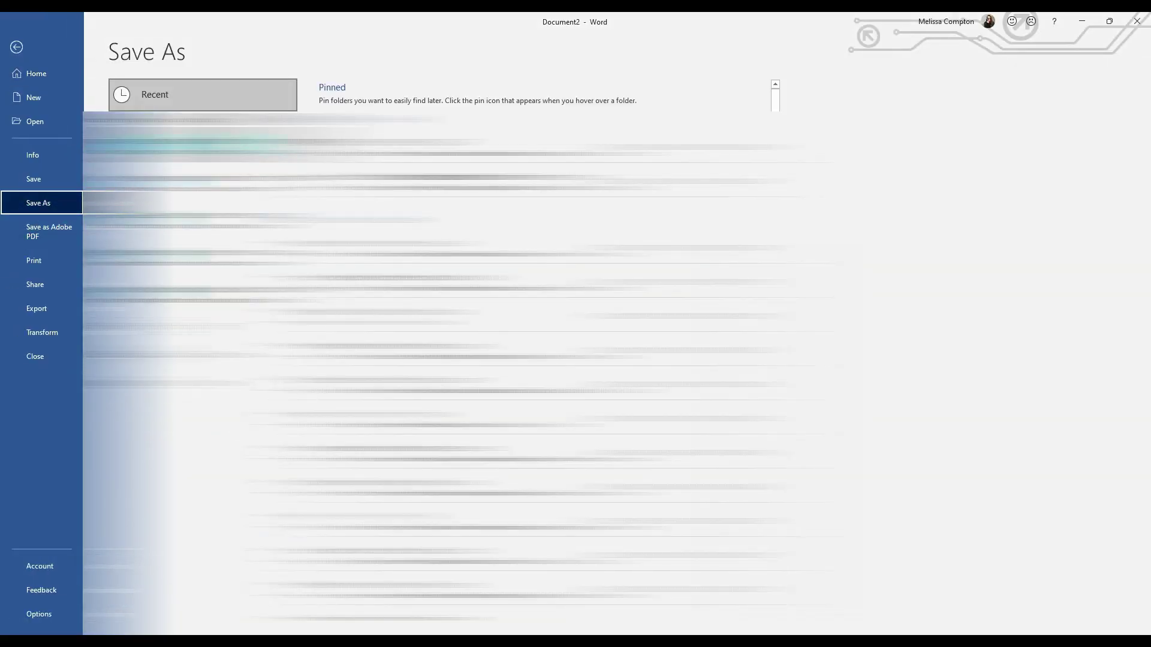
{"action": "left_click", "coordinate": [180, 144]}
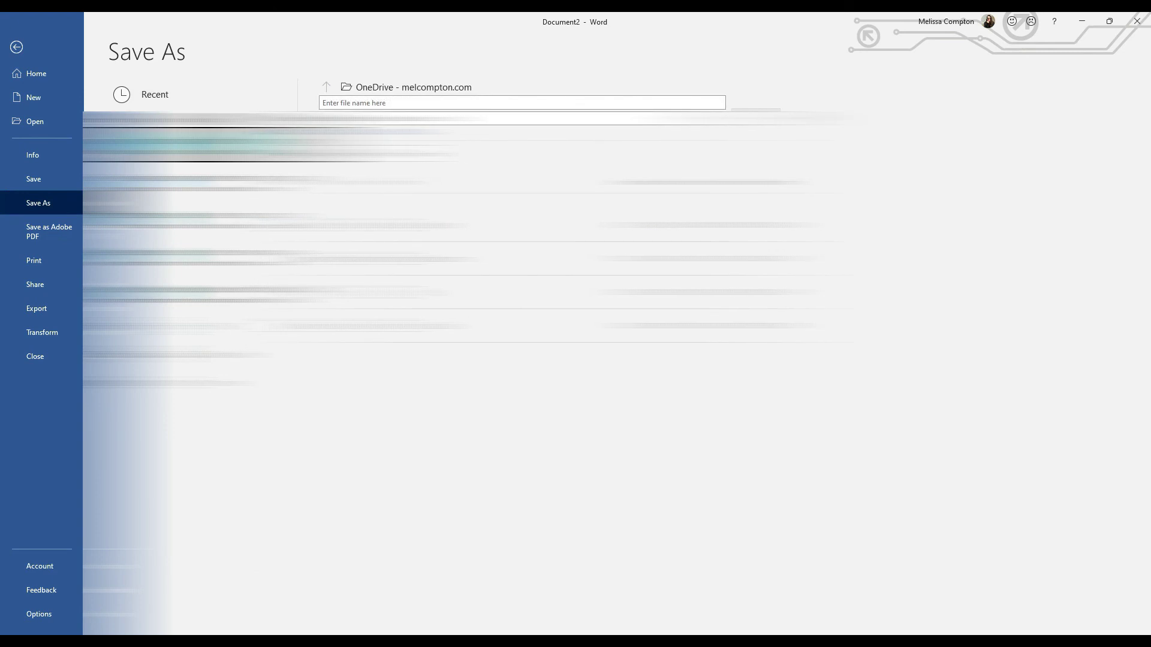
{"action": "left_click", "coordinate": [435, 120]}
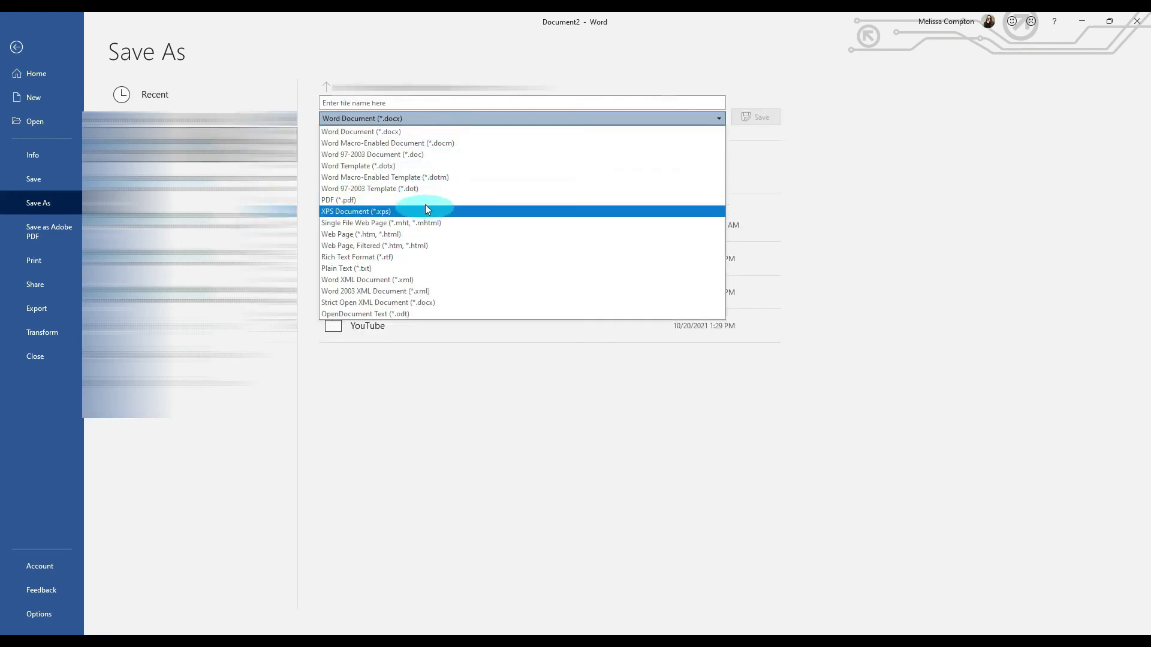
{"action": "left_click", "coordinate": [16, 46]}
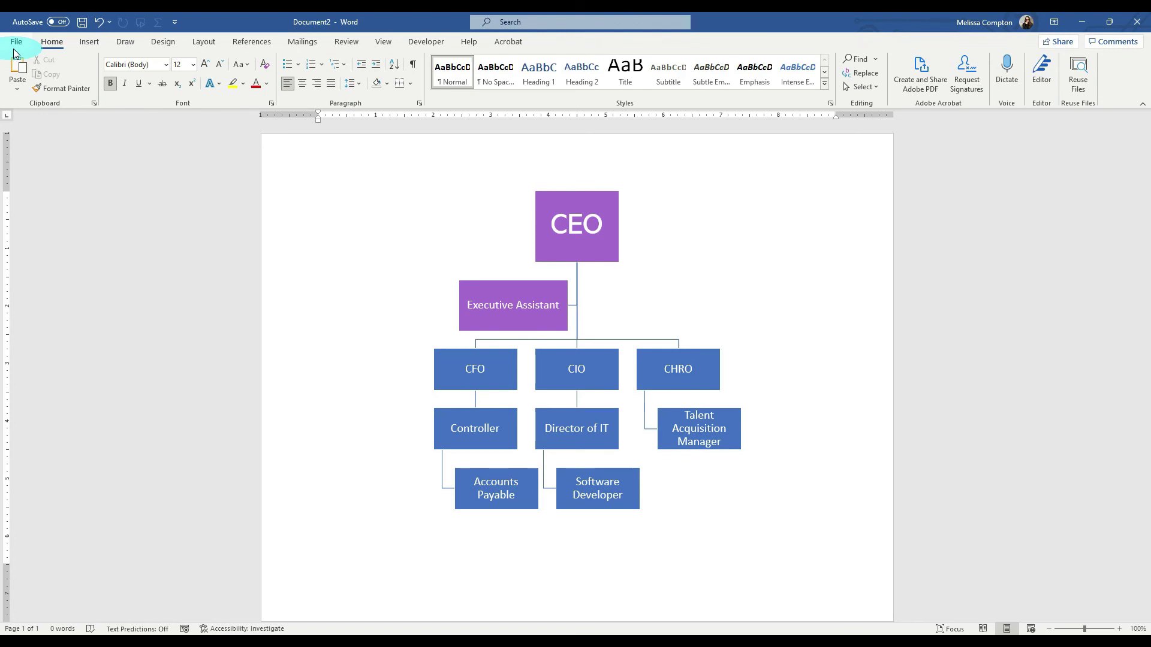
Save the SmartArt org chart as a JPEG picture named Picture2.
{"action": "right_click", "coordinate": [542, 372]}
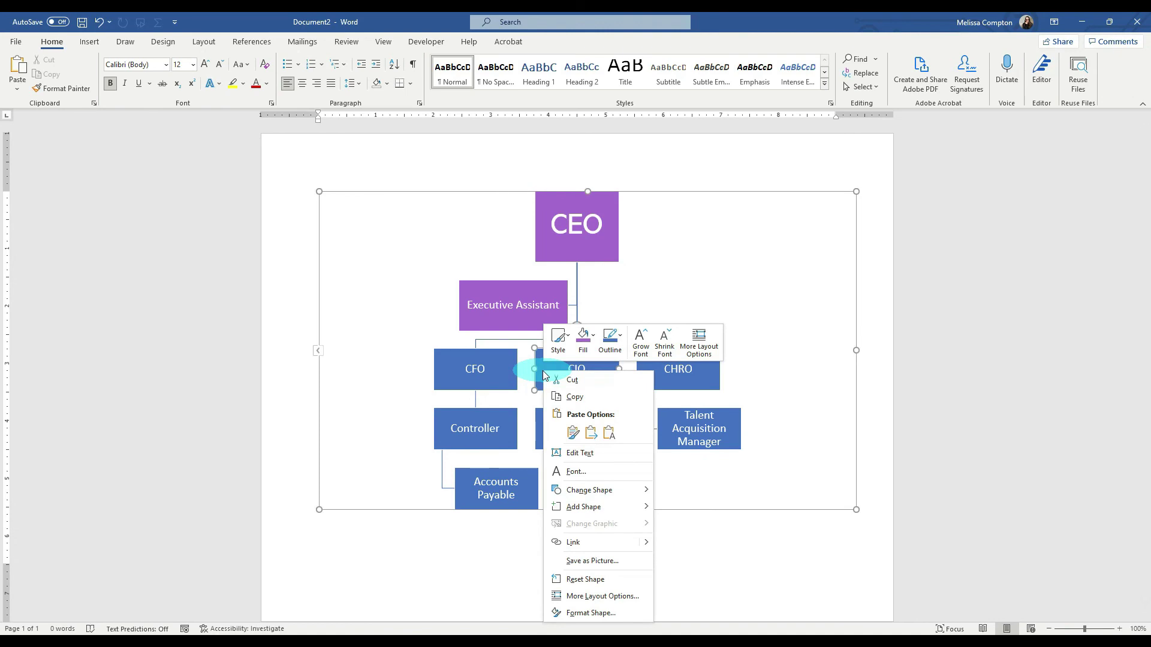
{"action": "left_click", "coordinate": [606, 560]}
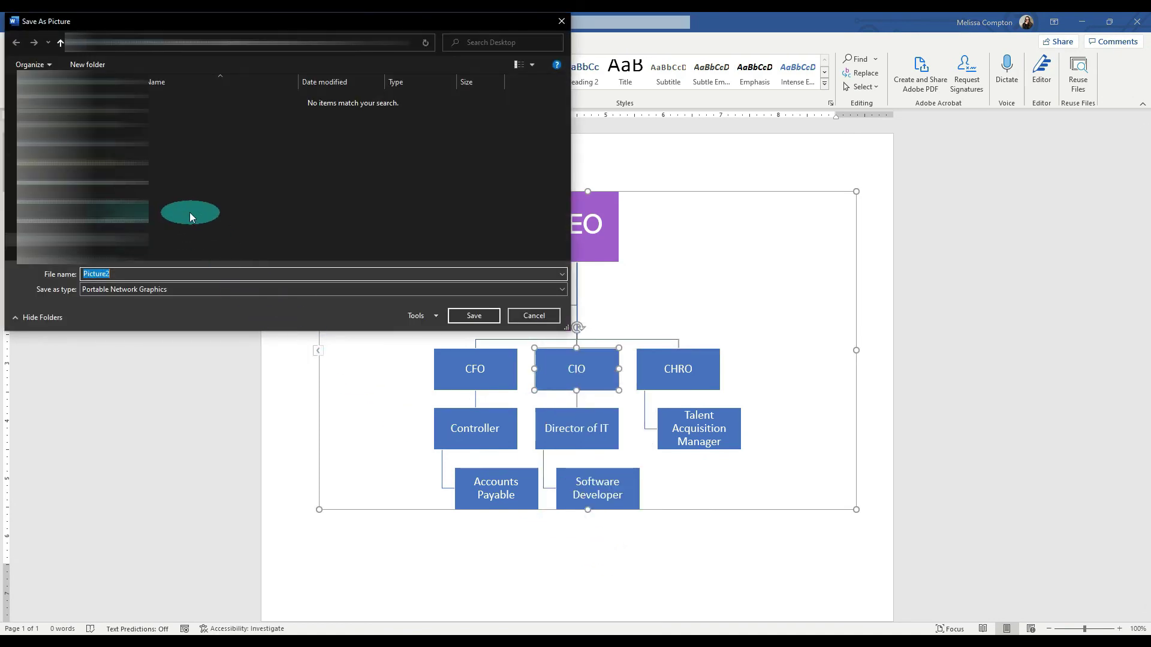
{"action": "left_click", "coordinate": [167, 290]}
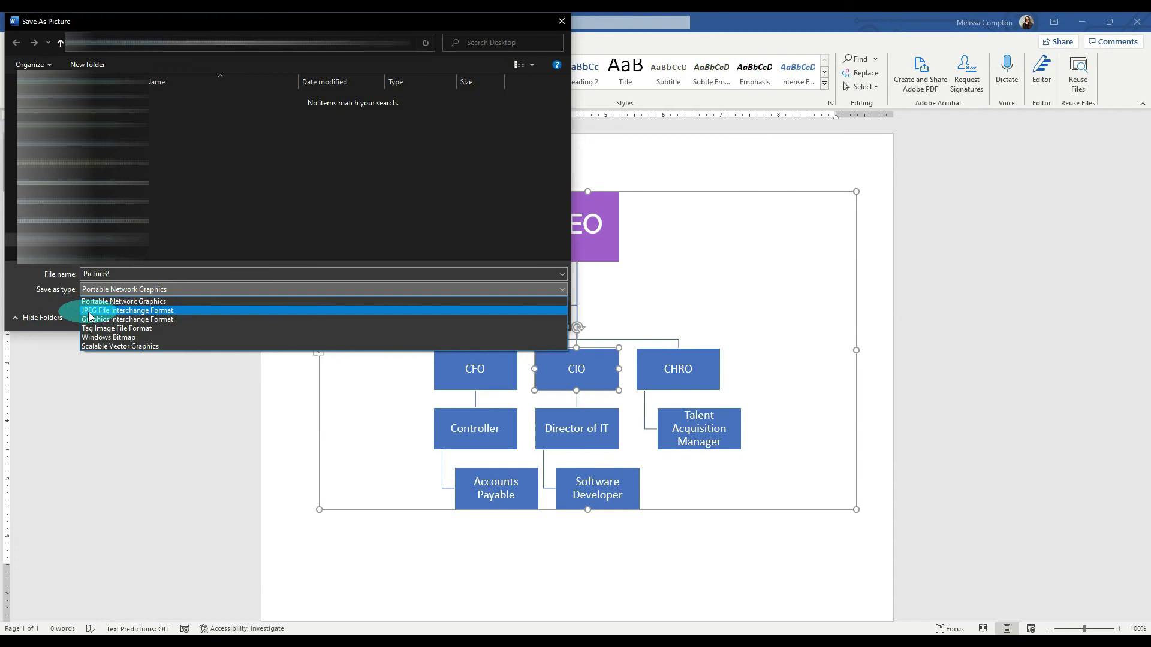
{"action": "left_click", "coordinate": [131, 313]}
{"action": "left_click", "coordinate": [471, 317]}
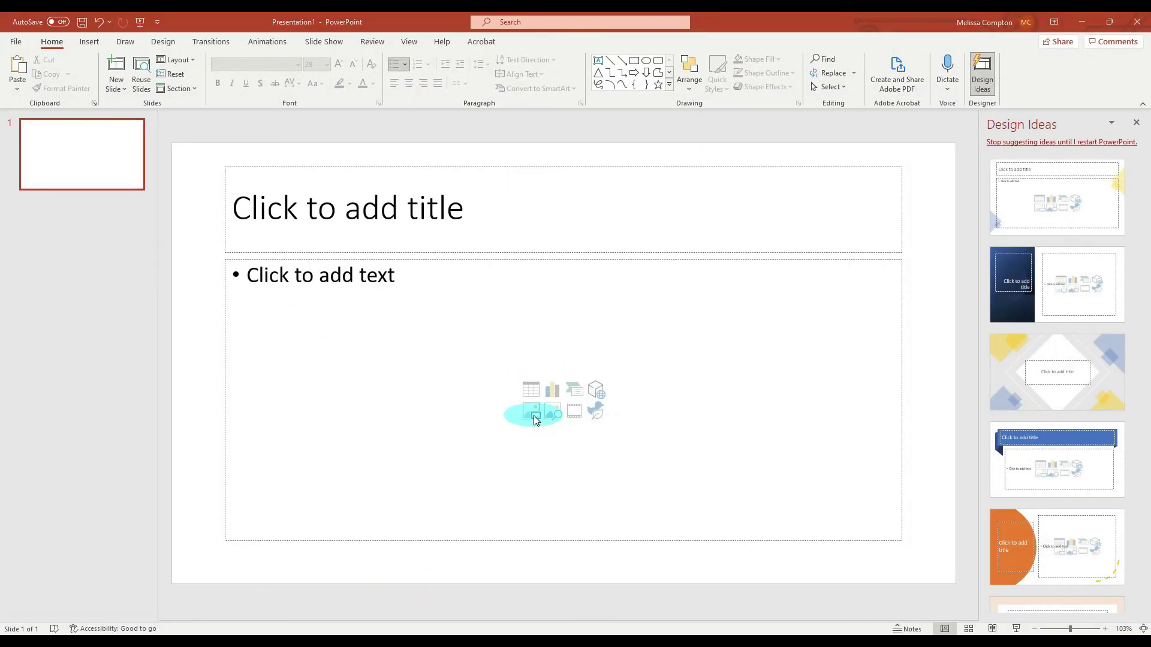
Insert the Picture2 org chart image into the slide's content placeholder.
{"action": "left_click", "coordinate": [238, 122]}
{"action": "double_click", "coordinate": [280, 117]}
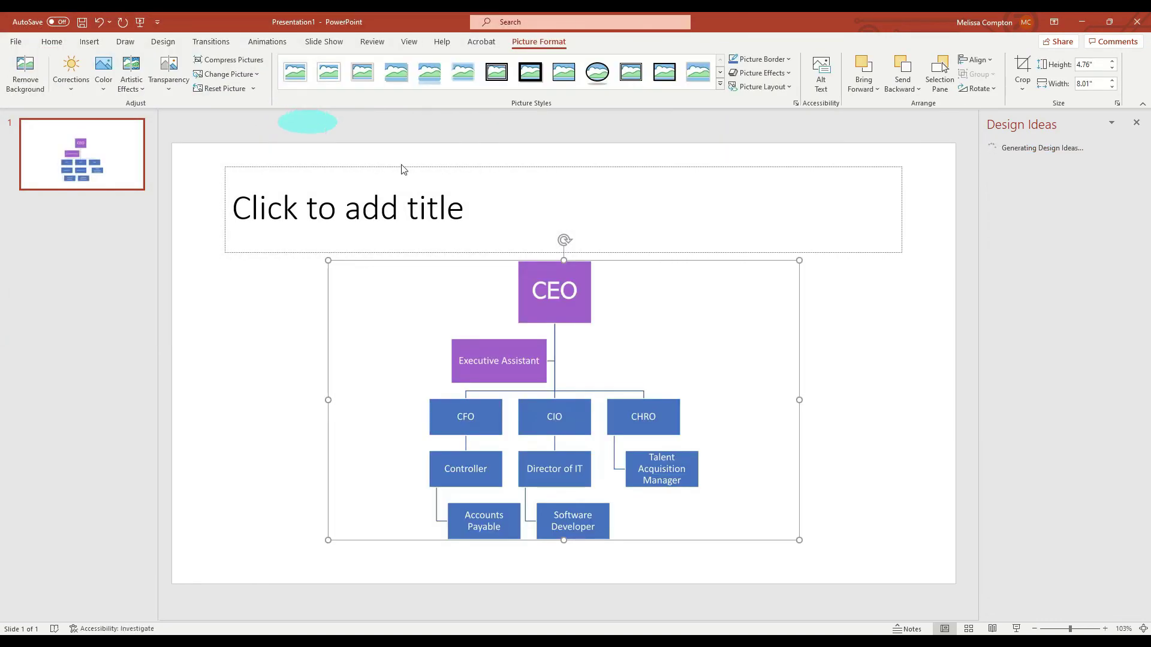
{"action": "left_click", "coordinate": [861, 368]}
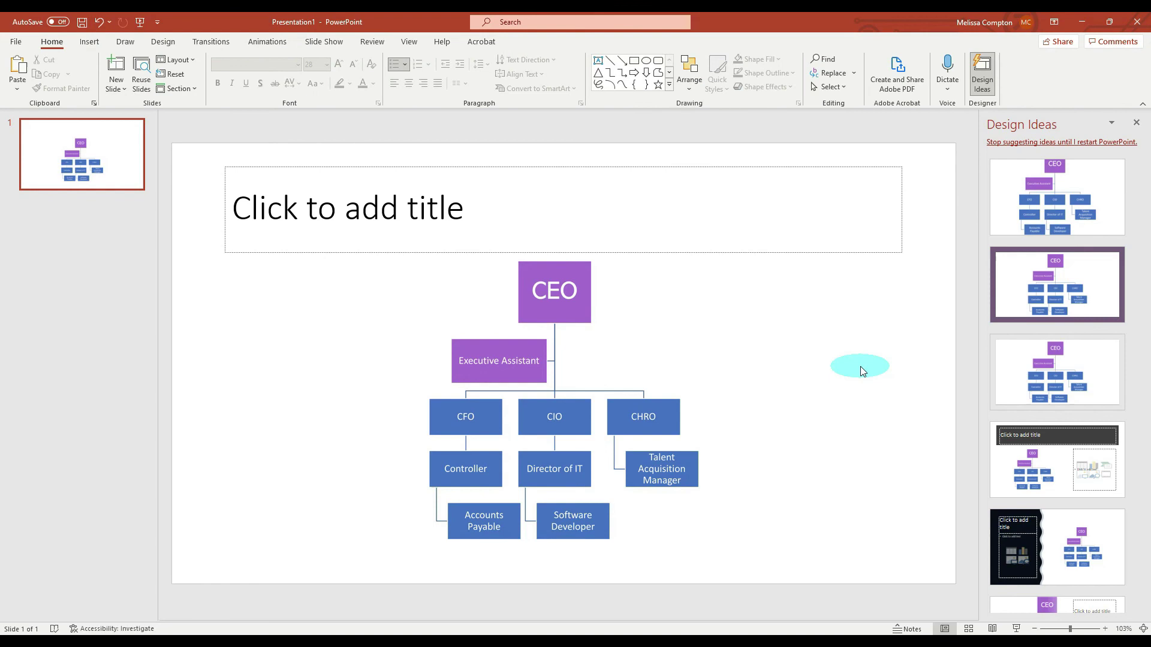